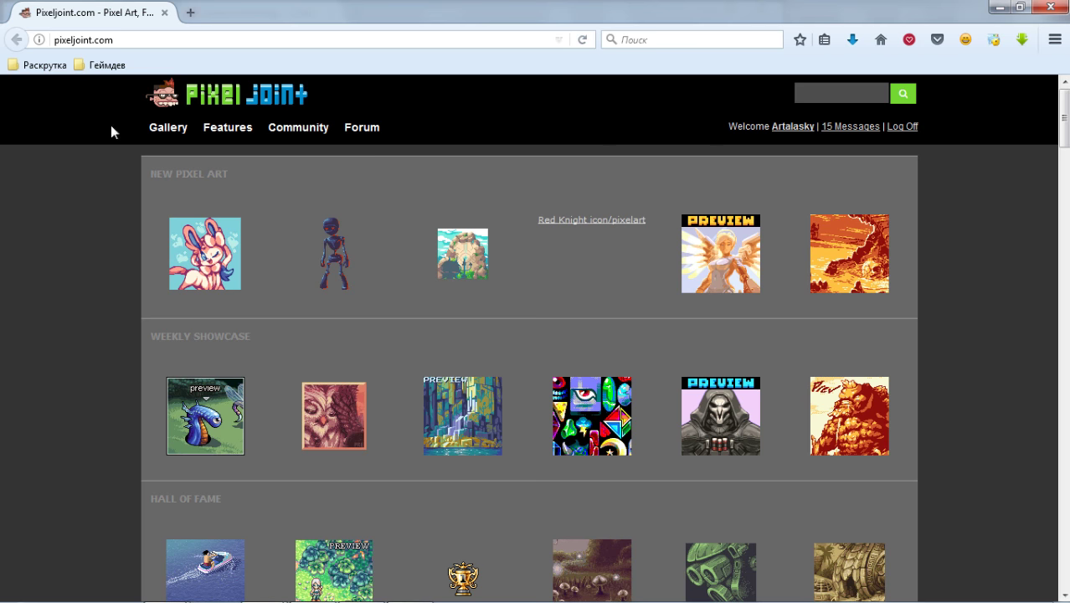
Search the gallery for pieces exactly '=' 32x32 (Regular icon) in size
{"action": "left_click", "coordinate": [170, 136]}
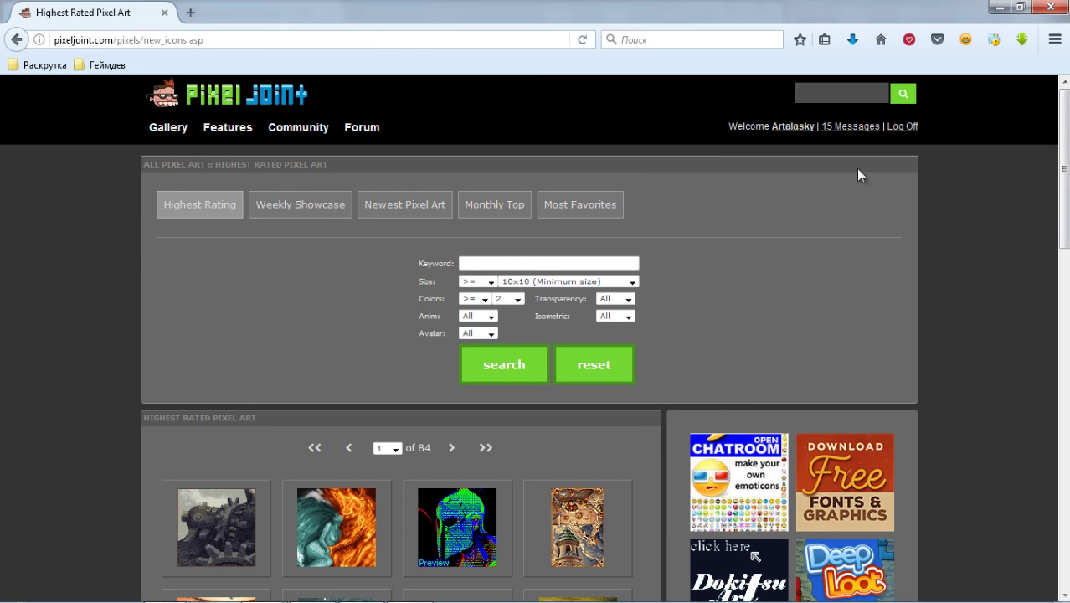
{"action": "left_click", "coordinate": [562, 262]}
{"action": "left_click", "coordinate": [491, 284]}
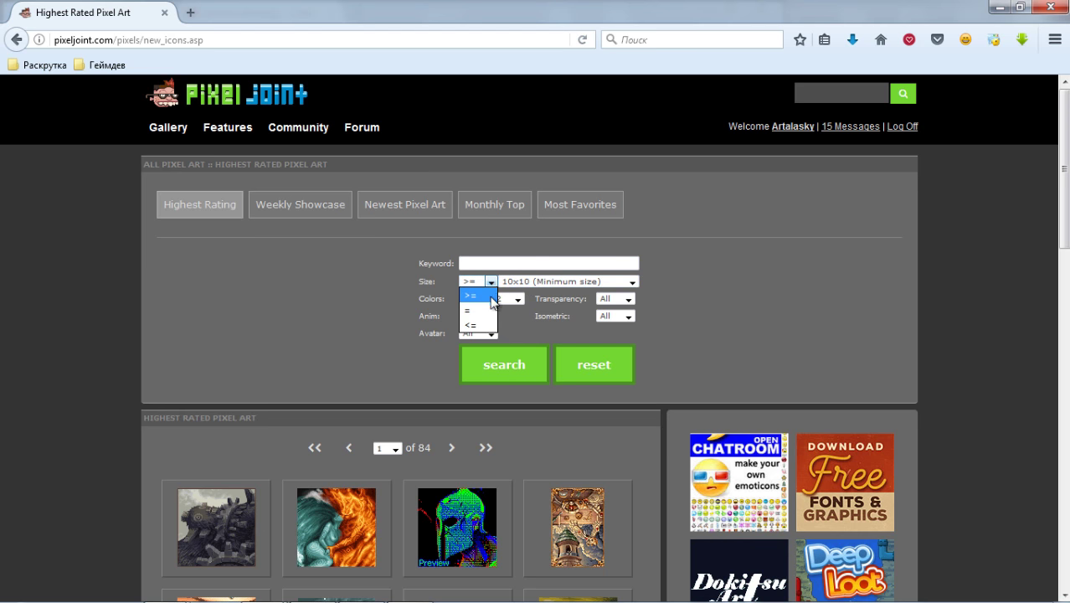
{"action": "left_click", "coordinate": [492, 312]}
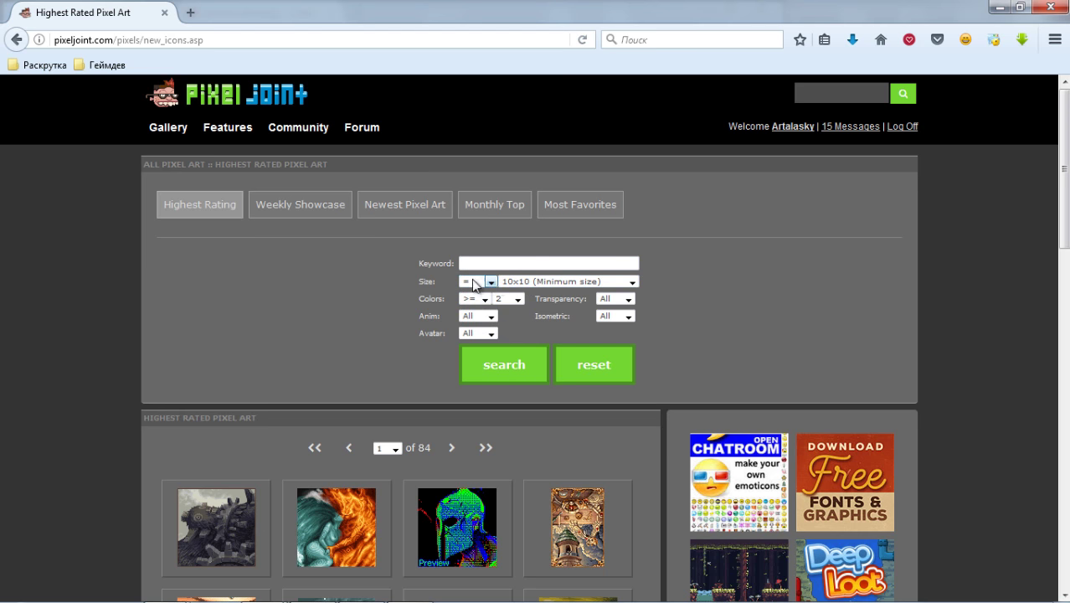
{"action": "left_click", "coordinate": [582, 281]}
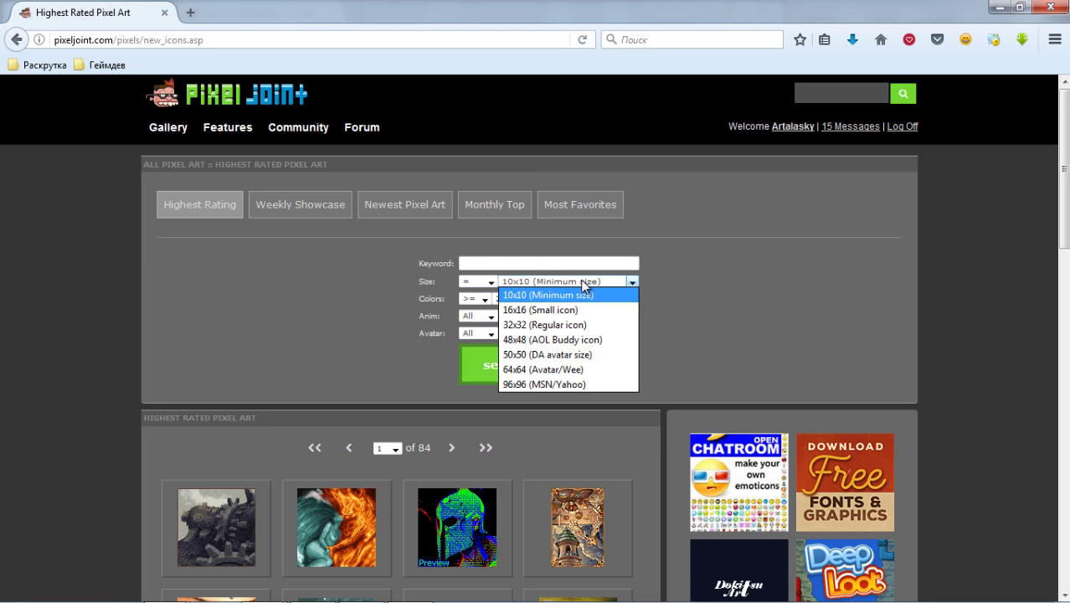
{"action": "left_click", "coordinate": [592, 326]}
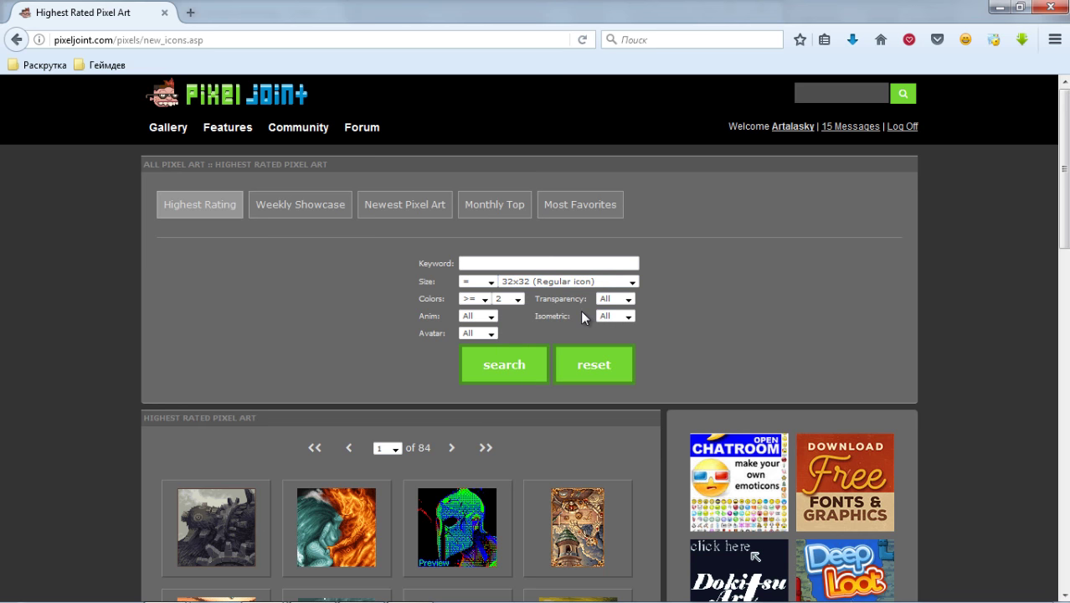
{"action": "left_click", "coordinate": [538, 358]}
{"action": "scroll", "coordinate": [879, 314], "scroll_direction": "down", "scroll_amount": 5}
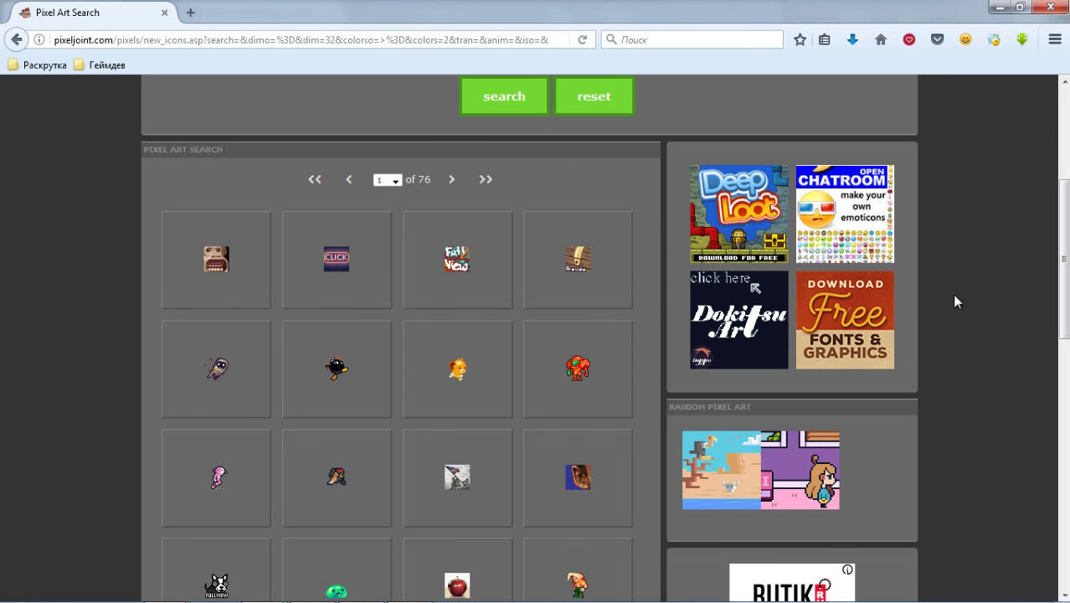
Open 'Learning to fly' and 'I see dead pixels' in new tabs, then view Learning to fly
{"action": "scroll", "coordinate": [941, 285], "scroll_direction": "down", "scroll_amount": 2}
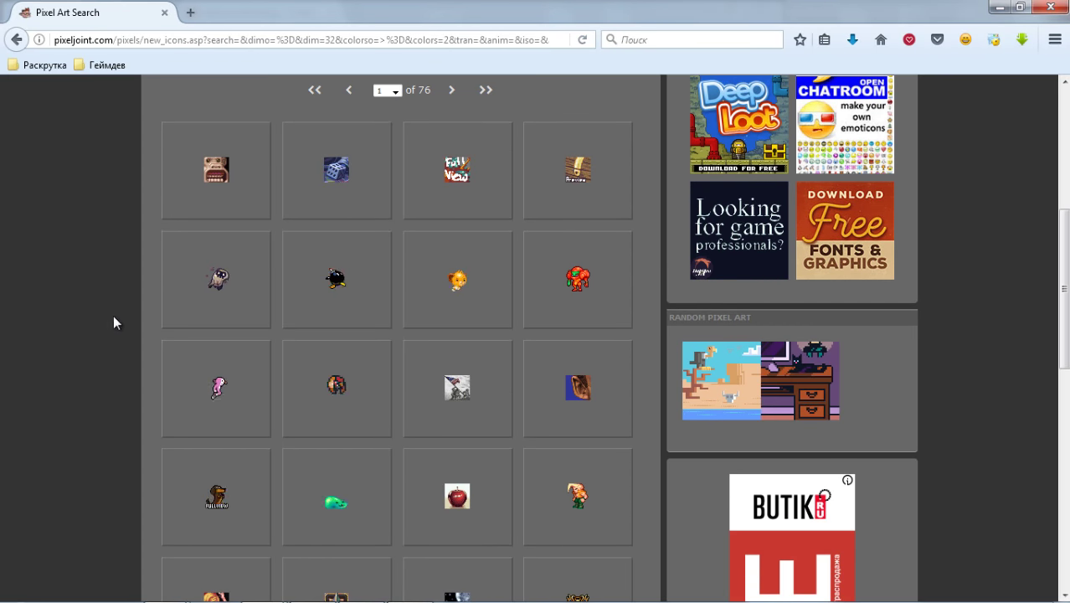
{"action": "scroll", "coordinate": [117, 354], "scroll_direction": "down", "scroll_amount": 2}
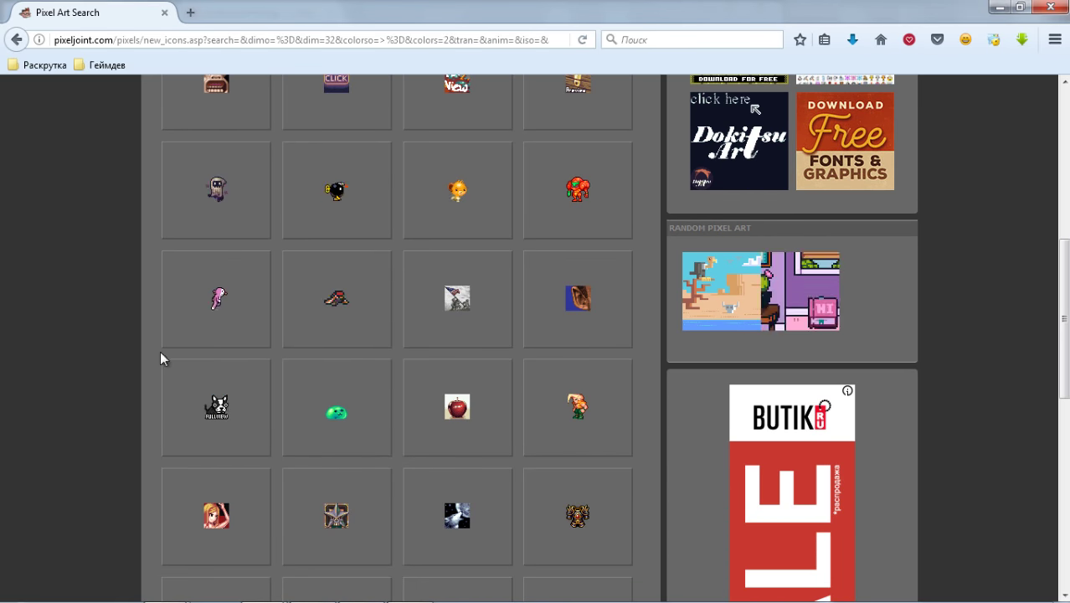
{"action": "scroll", "coordinate": [76, 357], "scroll_direction": "down", "scroll_amount": 4}
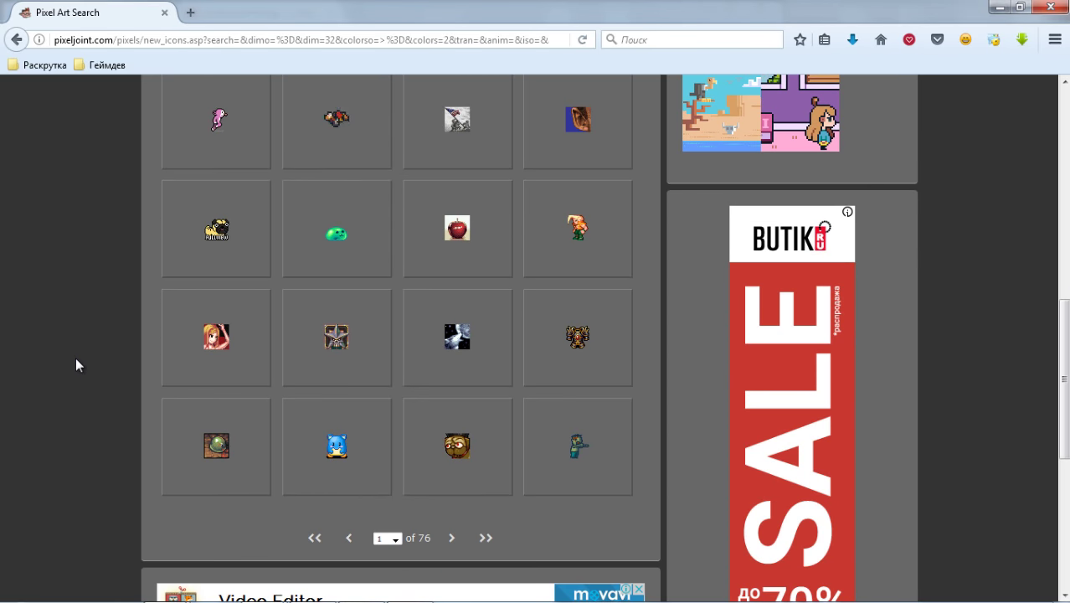
{"action": "scroll", "coordinate": [411, 251], "scroll_direction": "up", "scroll_amount": 6}
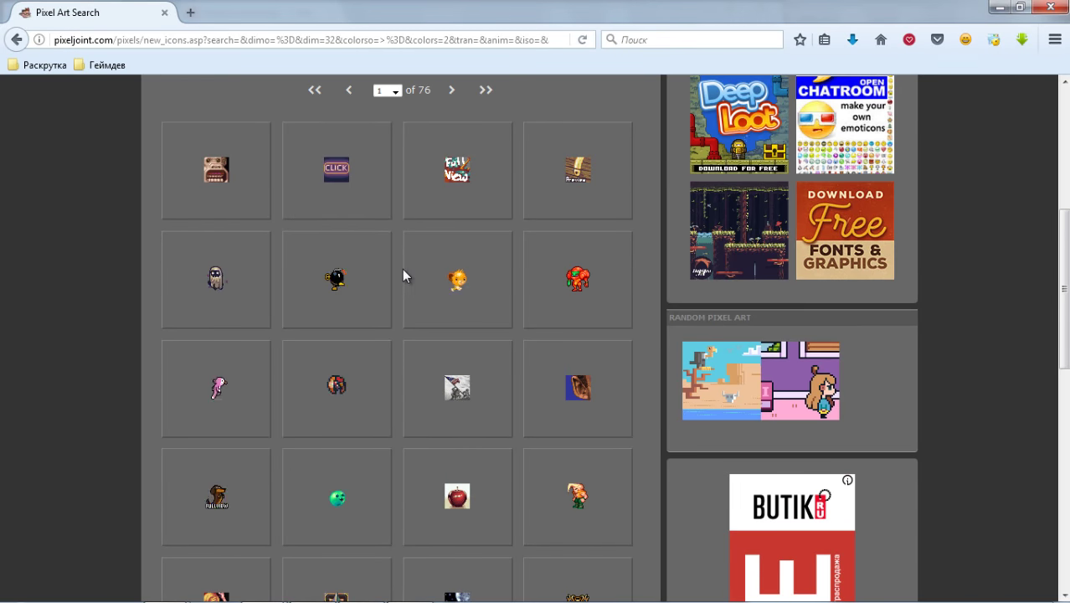
{"action": "right_click", "coordinate": [334, 390]}
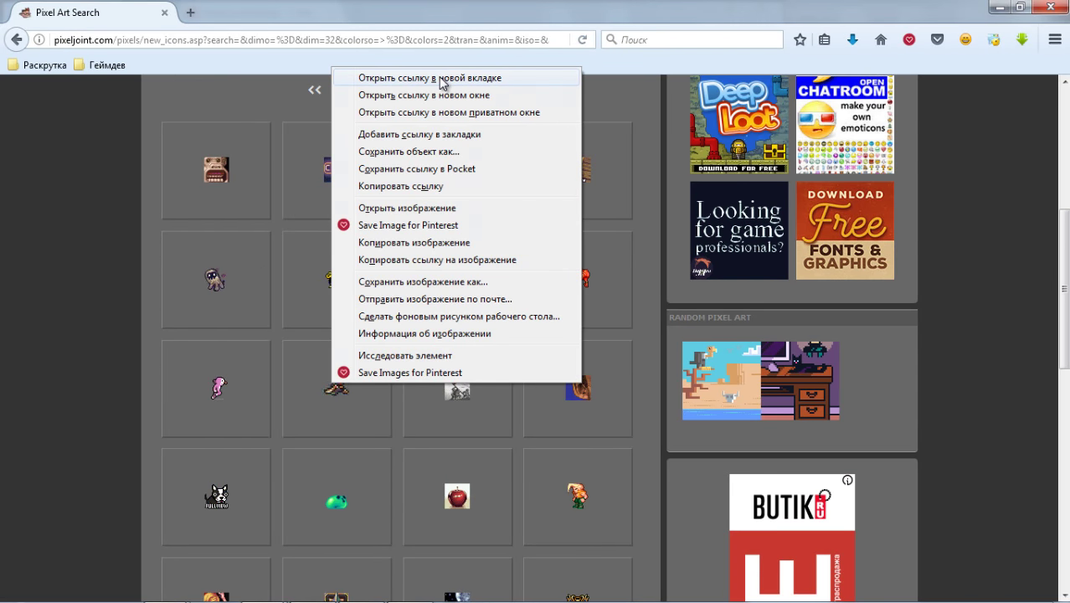
{"action": "left_click", "coordinate": [378, 75]}
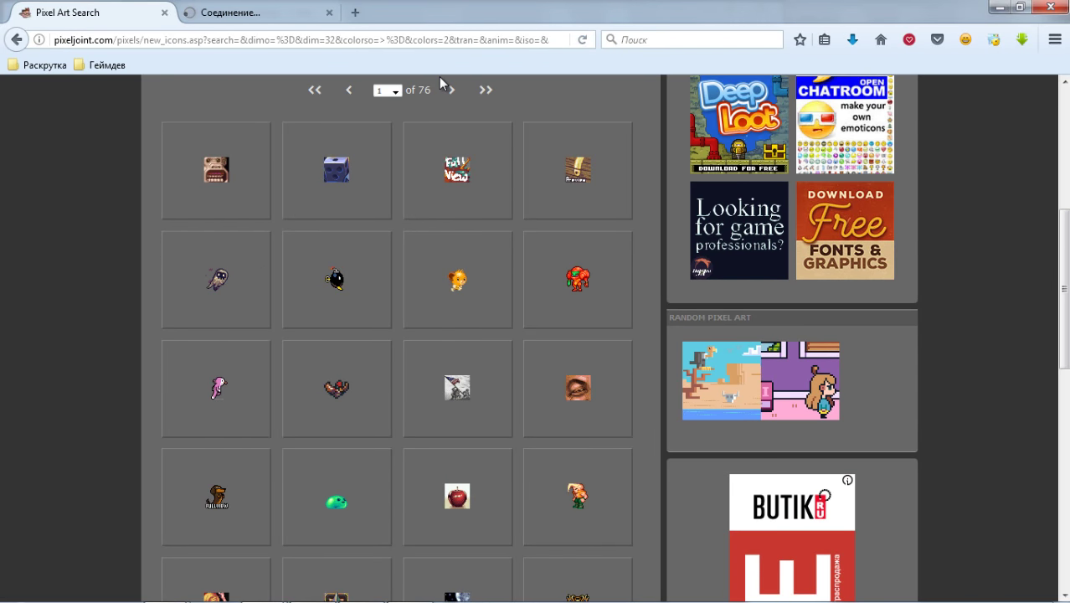
{"action": "right_click", "coordinate": [212, 282]}
{"action": "left_click", "coordinate": [252, 292]}
{"action": "key", "text": "ctrl+shift+Tab"}
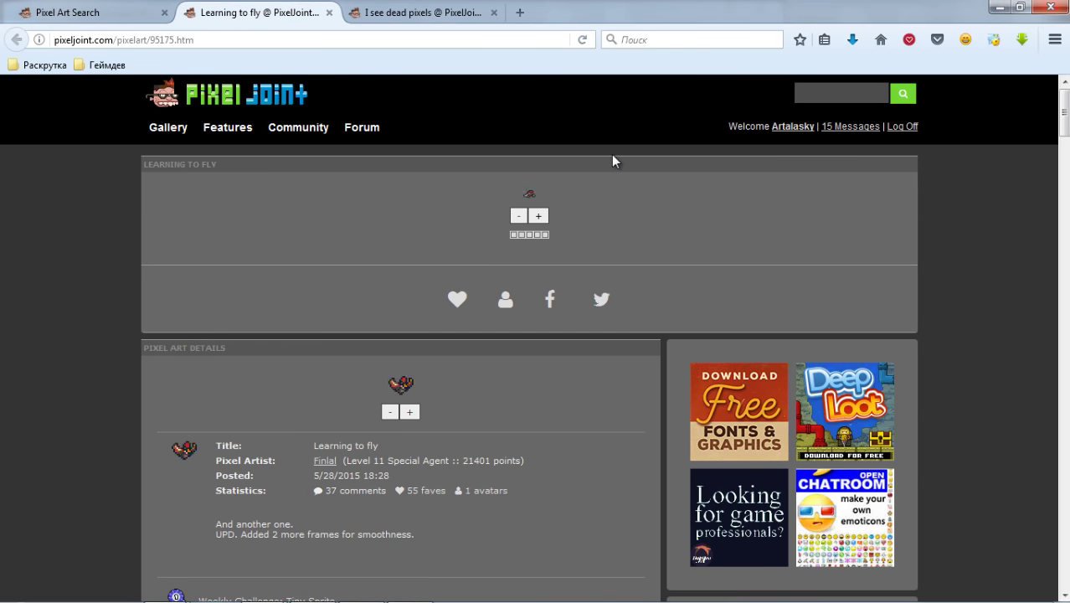
Fave the 'Learning to fly' piece with the heart icon
{"action": "right_click", "coordinate": [532, 202]}
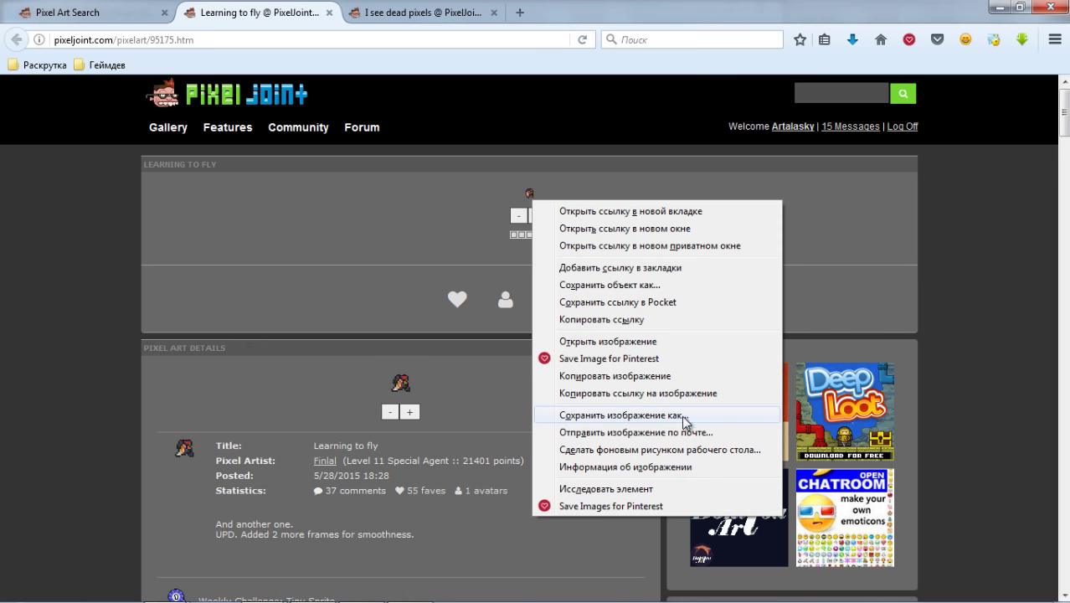
{"action": "left_click", "coordinate": [808, 221]}
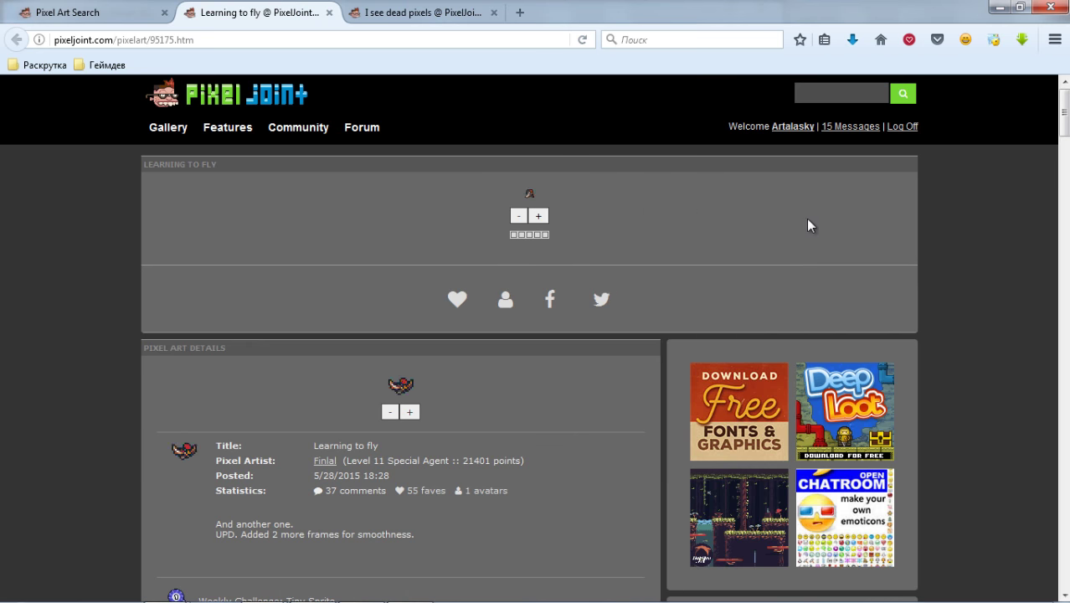
{"action": "left_click", "coordinate": [459, 300]}
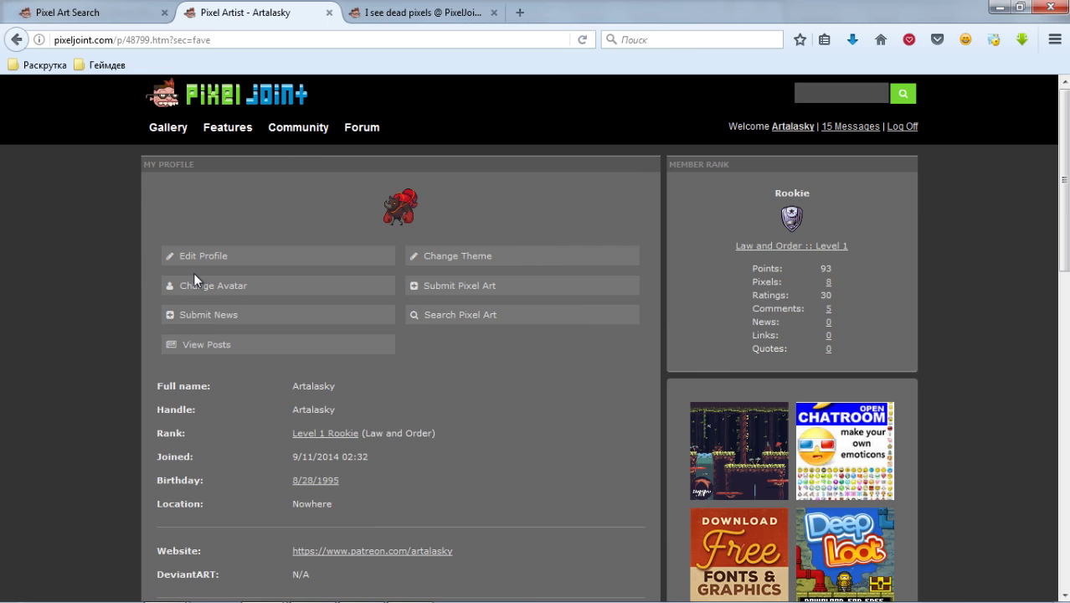
Open 'Claw Girl' from the Faves list in a new tab and view it
{"action": "scroll", "coordinate": [526, 393], "scroll_direction": "down", "scroll_amount": 5}
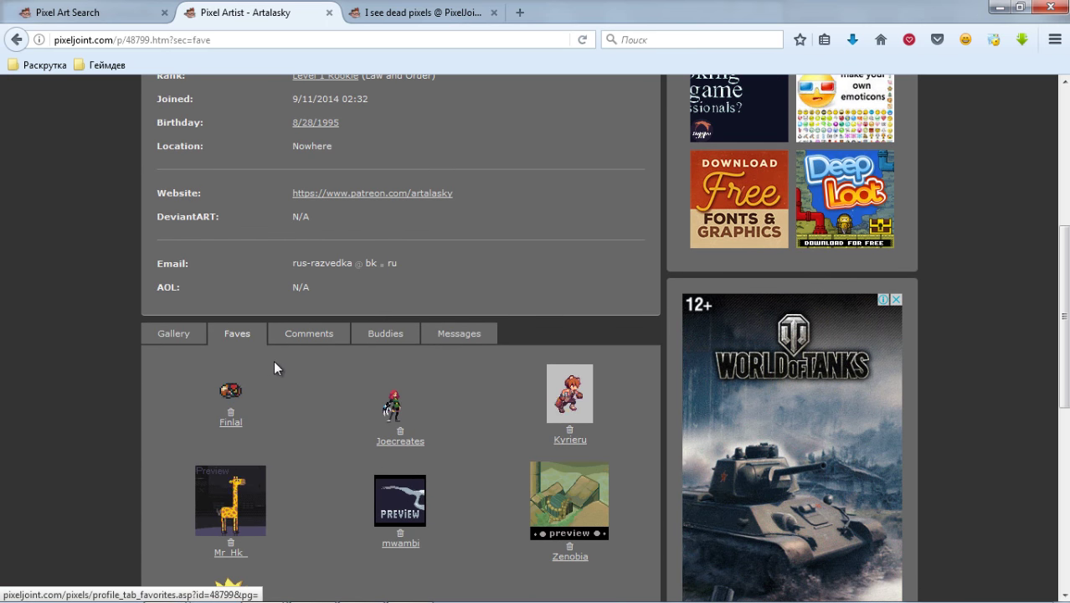
{"action": "scroll", "coordinate": [277, 373], "scroll_direction": "down", "scroll_amount": 2}
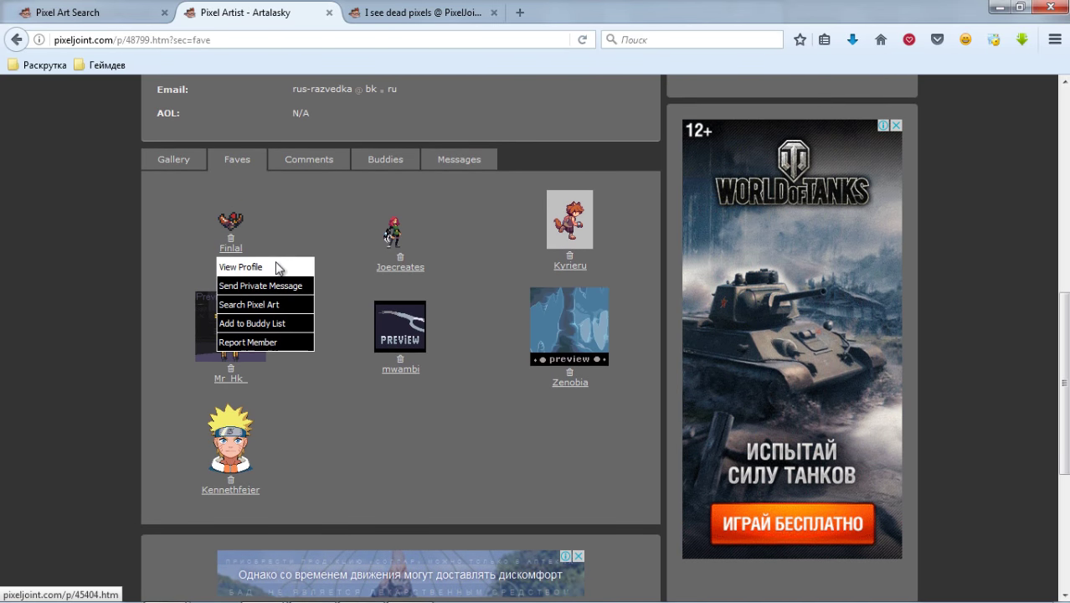
{"action": "scroll", "coordinate": [418, 339], "scroll_direction": "up", "scroll_amount": 1}
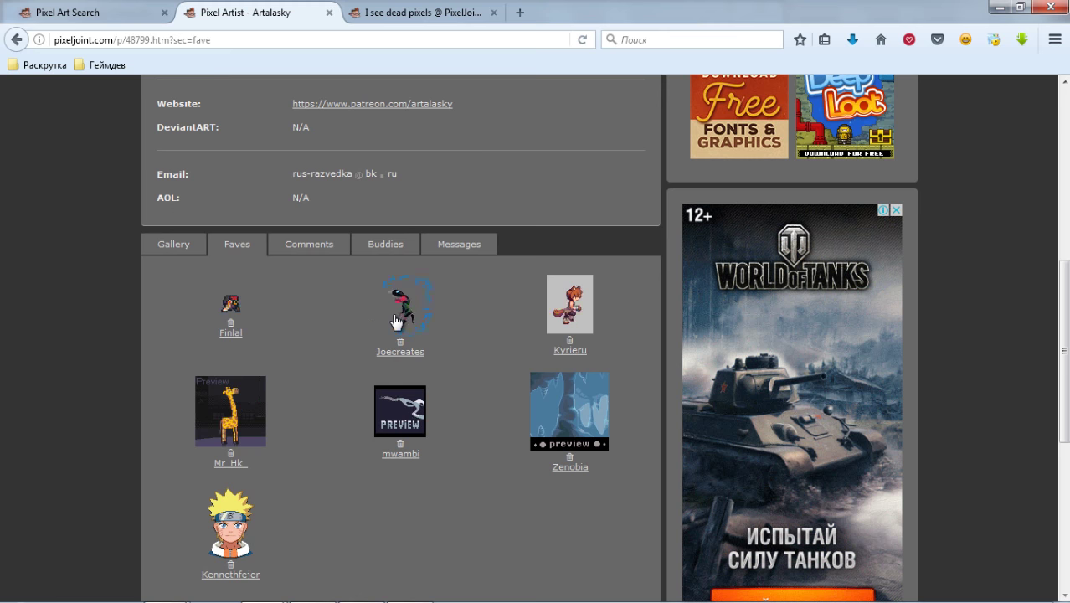
{"action": "right_click", "coordinate": [382, 323]}
{"action": "left_click", "coordinate": [517, 17]}
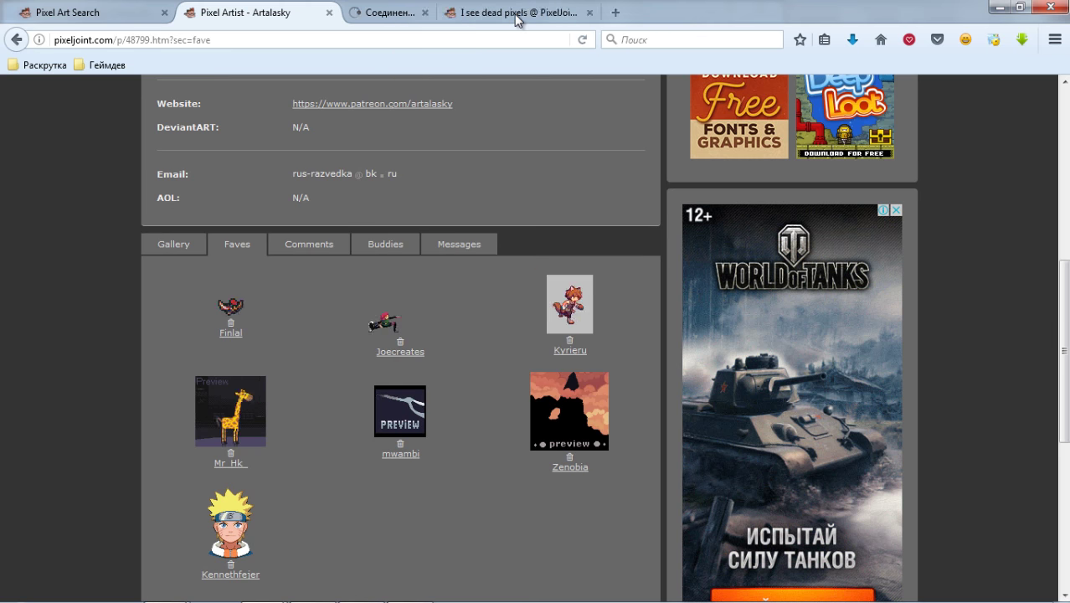
{"action": "left_click", "coordinate": [395, 11]}
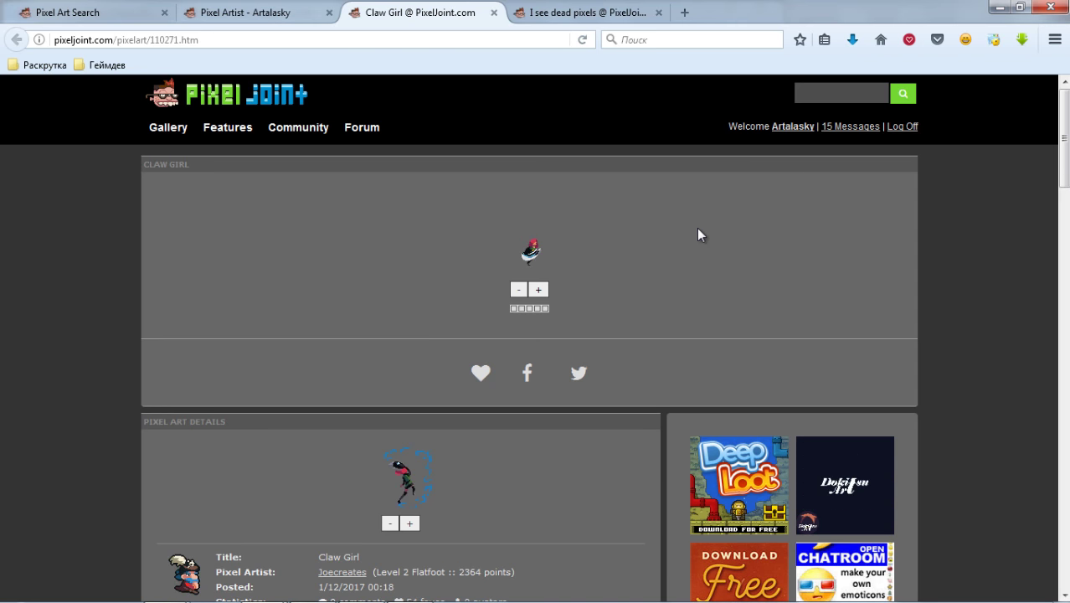
Go to the 'I see dead pixels' page and zoom the ghost sprite in three times
{"action": "key", "text": "ctrl+Tab"}
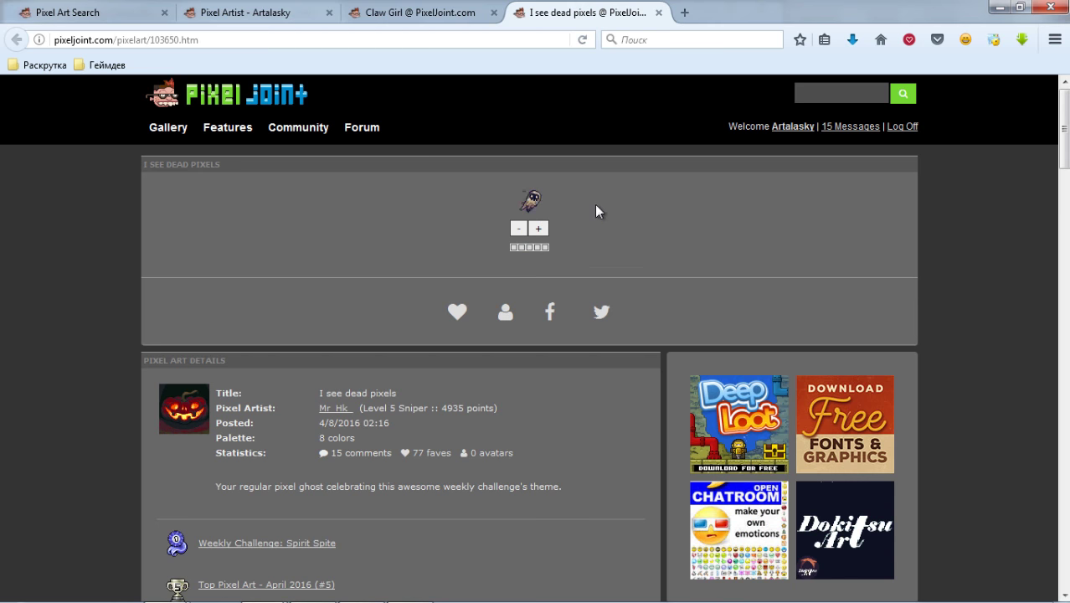
{"action": "left_click", "coordinate": [539, 235]}
{"action": "left_click", "coordinate": [539, 255]}
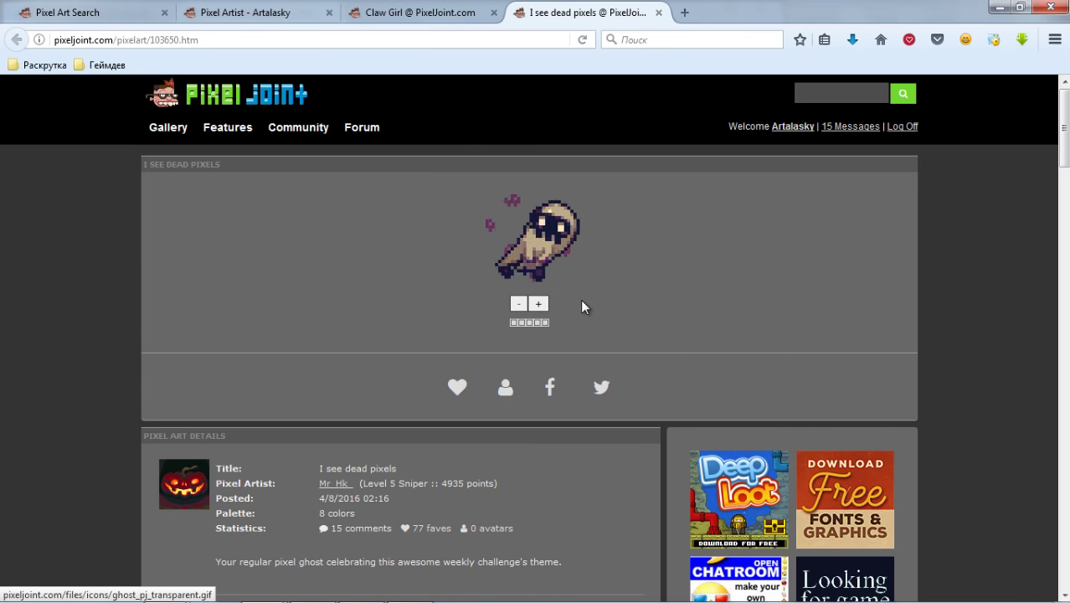
{"action": "left_click", "coordinate": [538, 305]}
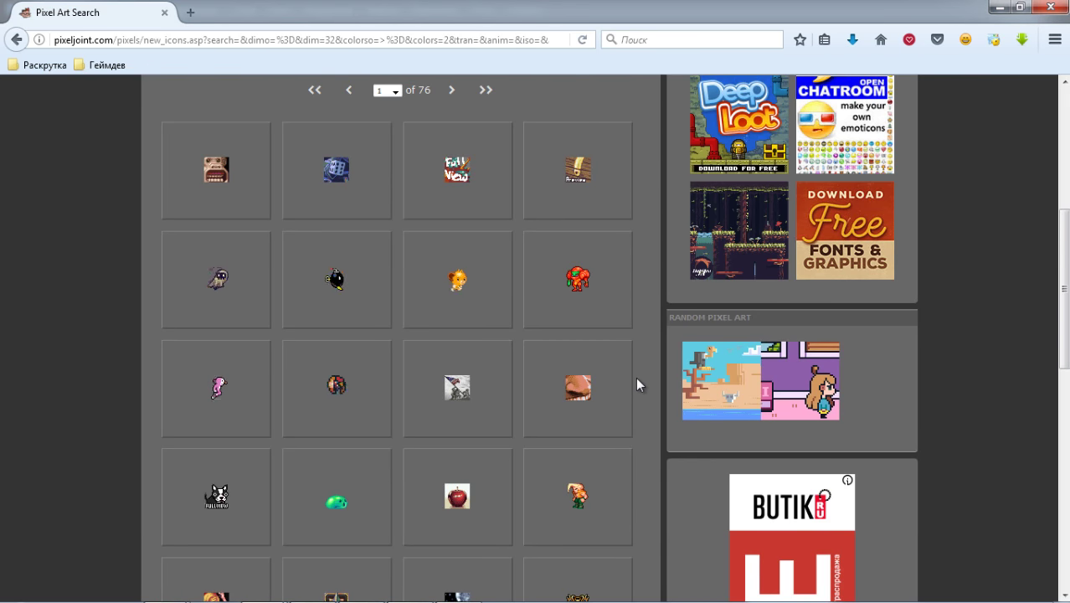
Change the search size to 64x64 (Avatar/Wee)
{"action": "scroll", "coordinate": [639, 381], "scroll_direction": "up", "scroll_amount": 5}
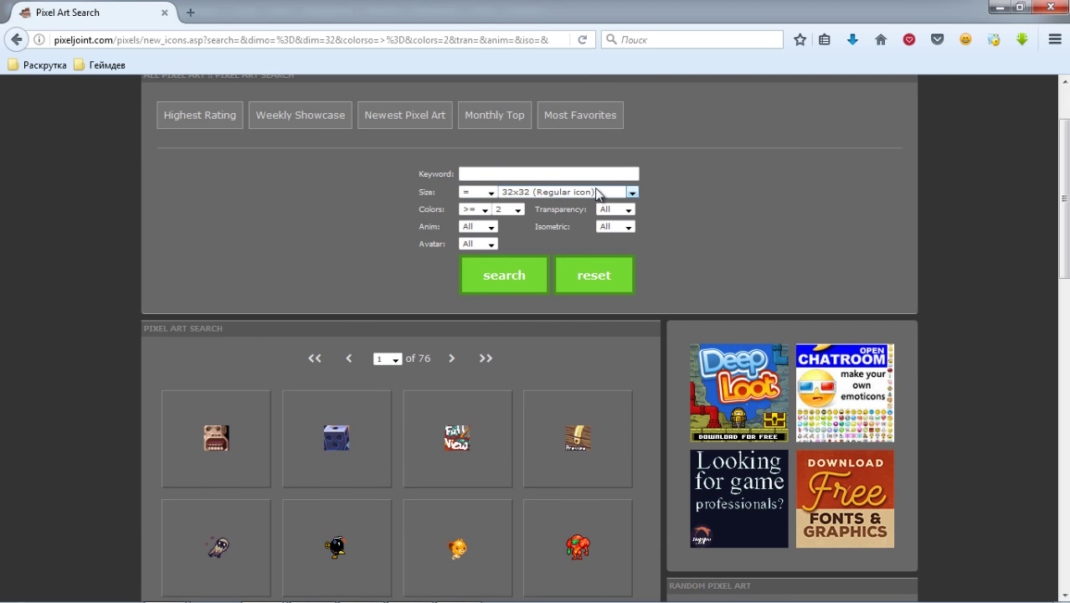
{"action": "left_click", "coordinate": [597, 192]}
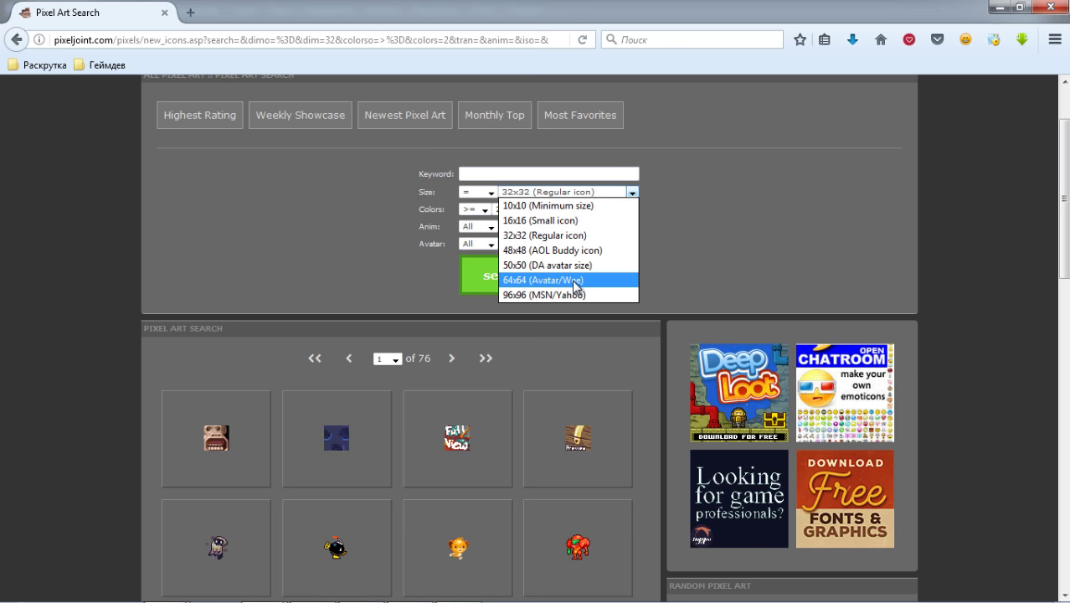
{"action": "left_click", "coordinate": [575, 279]}
Open the yellow 'Avatar' sprite's page in a new tab and view it
{"action": "scroll", "coordinate": [810, 191], "scroll_direction": "down", "scroll_amount": 7}
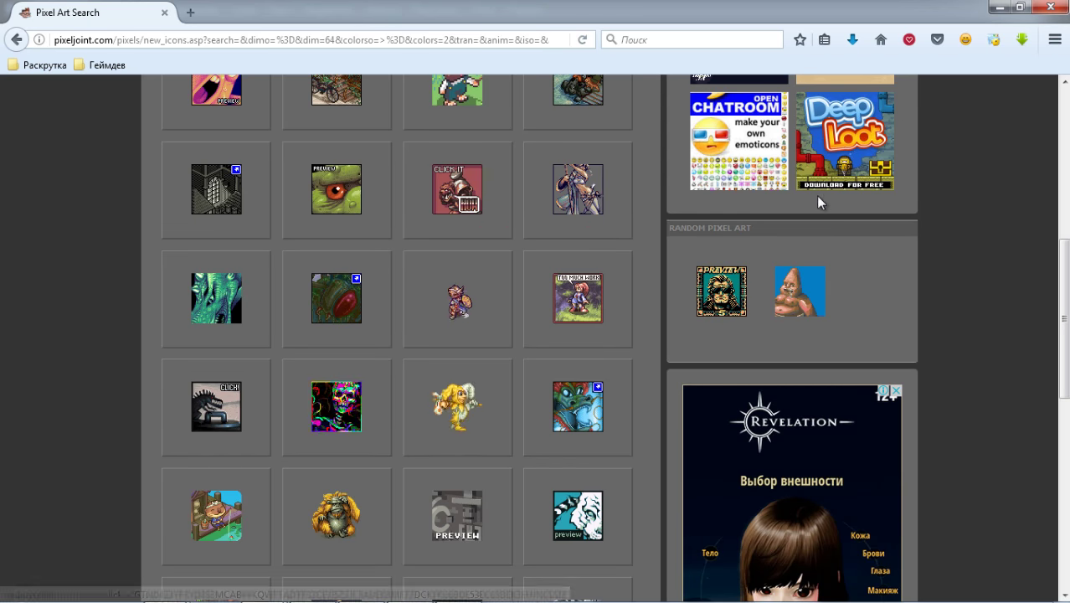
{"action": "right_click", "coordinate": [462, 401]}
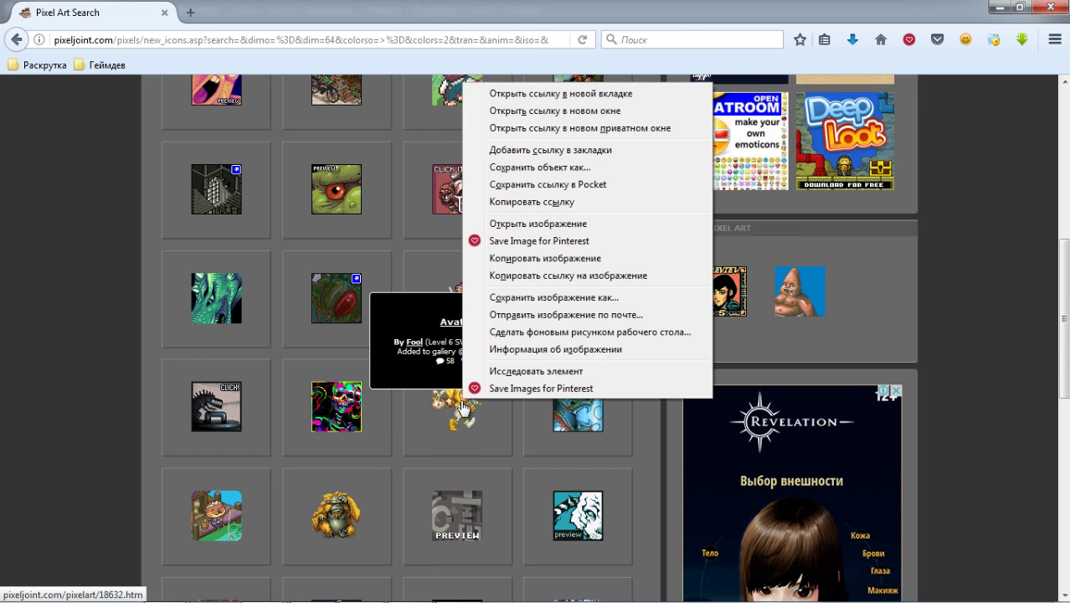
{"action": "left_click", "coordinate": [560, 94]}
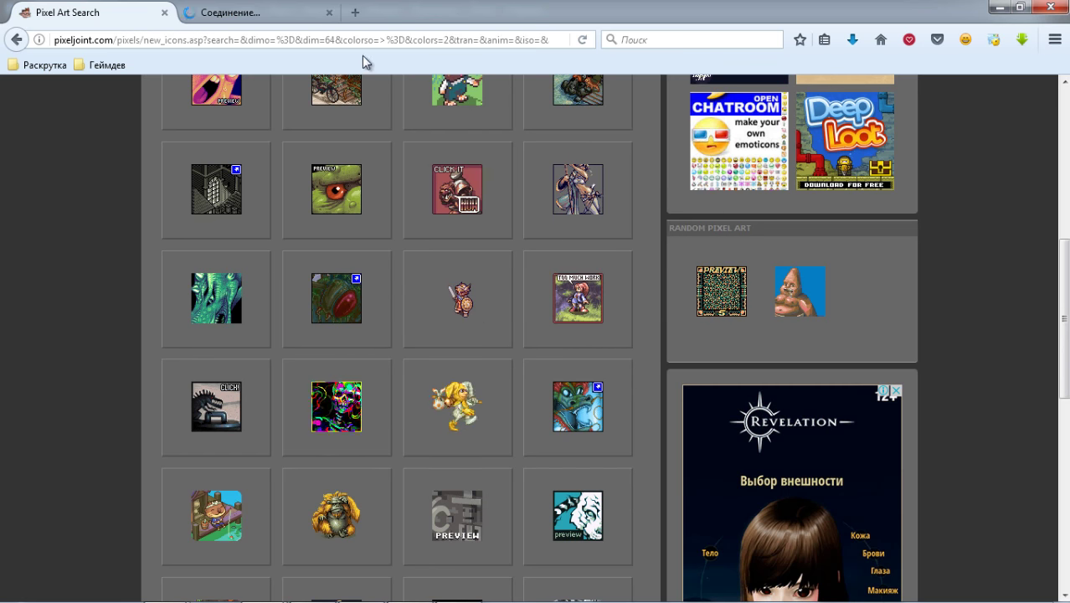
{"action": "left_click", "coordinate": [289, 12]}
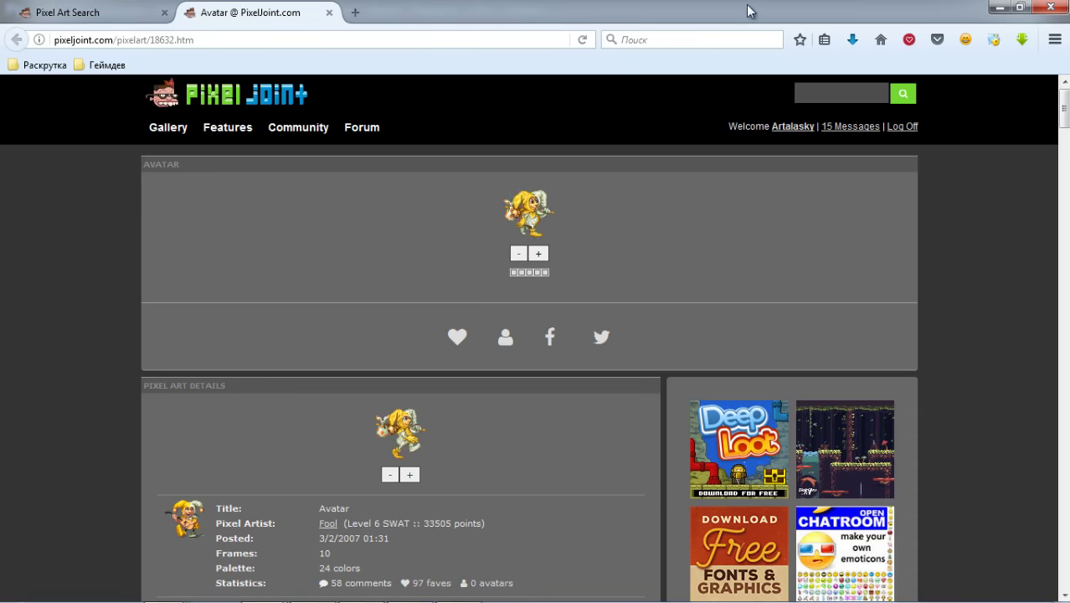
Zoom the Avatar sprite in twice
{"action": "left_click", "coordinate": [538, 252]}
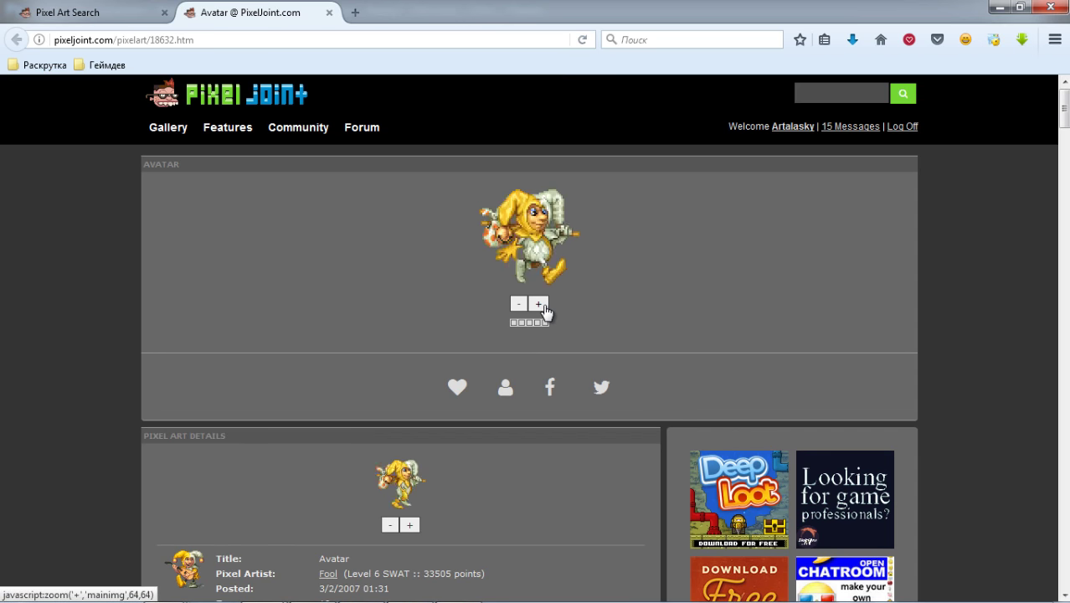
{"action": "left_click", "coordinate": [540, 305]}
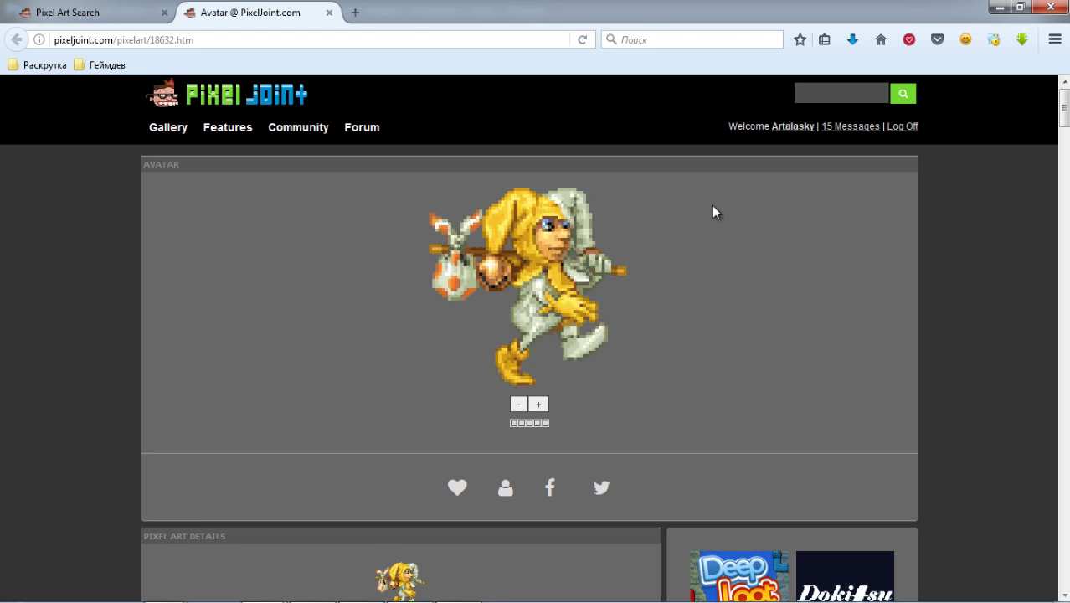
{"action": "scroll", "coordinate": [768, 272], "scroll_direction": "down", "scroll_amount": 5}
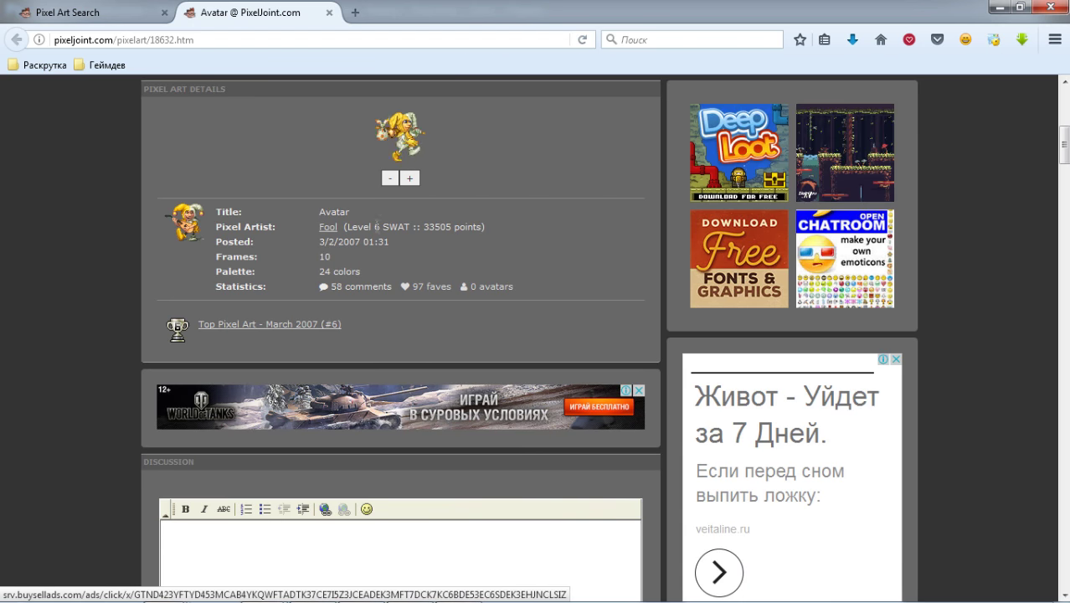
Open the artist's profile, browse their gallery, and open the Vlad sprite page
{"action": "left_click", "coordinate": [335, 243]}
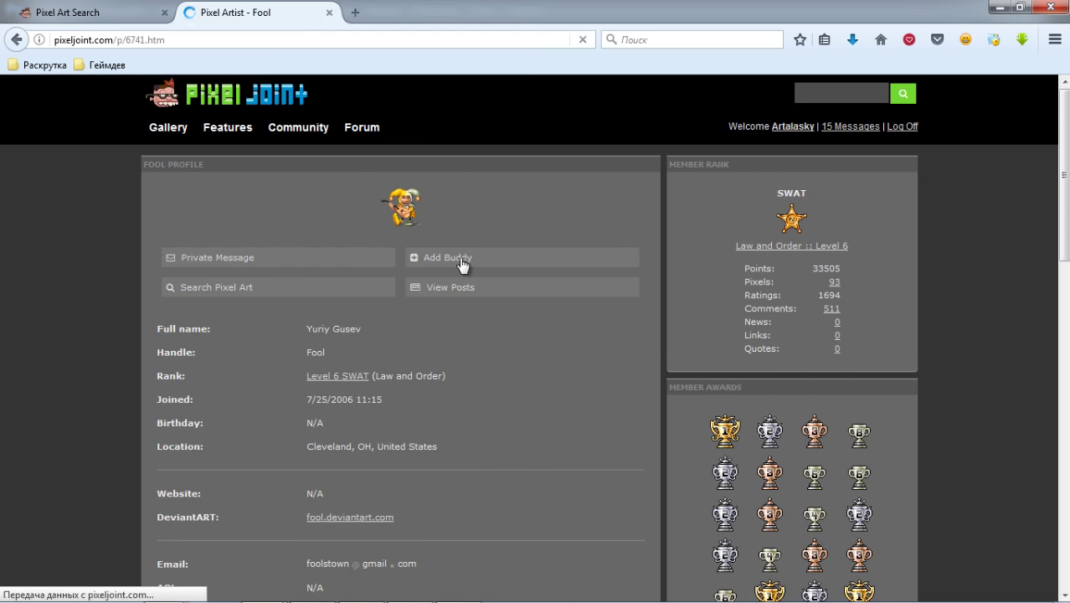
{"action": "scroll", "coordinate": [582, 369], "scroll_direction": "down", "scroll_amount": 4}
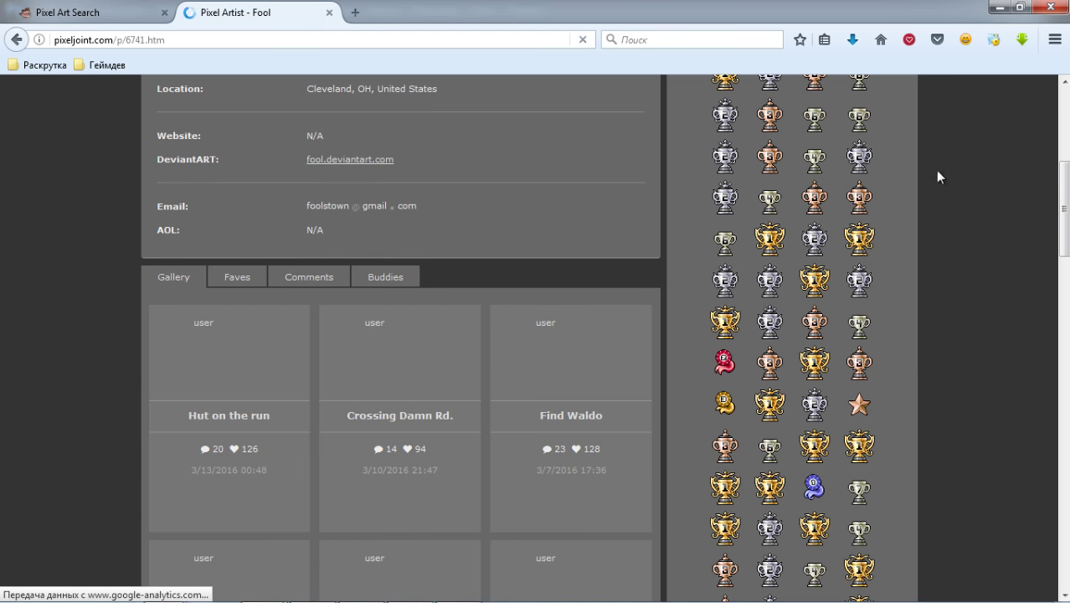
{"action": "scroll", "coordinate": [861, 243], "scroll_direction": "up", "scroll_amount": 2}
{"action": "scroll", "coordinate": [829, 294], "scroll_direction": "down", "scroll_amount": 4}
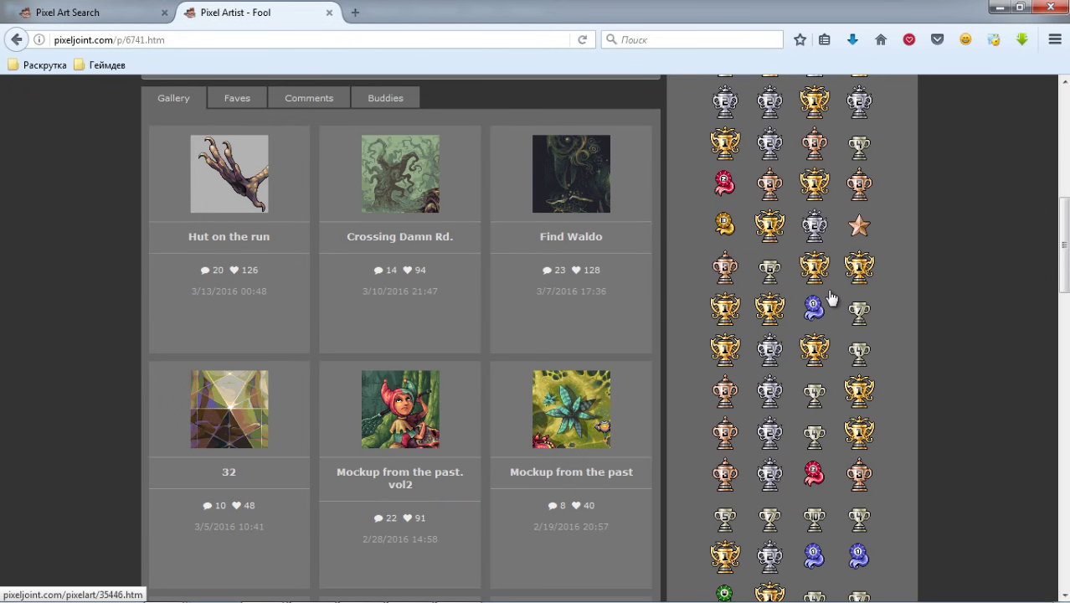
{"action": "scroll", "coordinate": [439, 306], "scroll_direction": "down", "scroll_amount": 5}
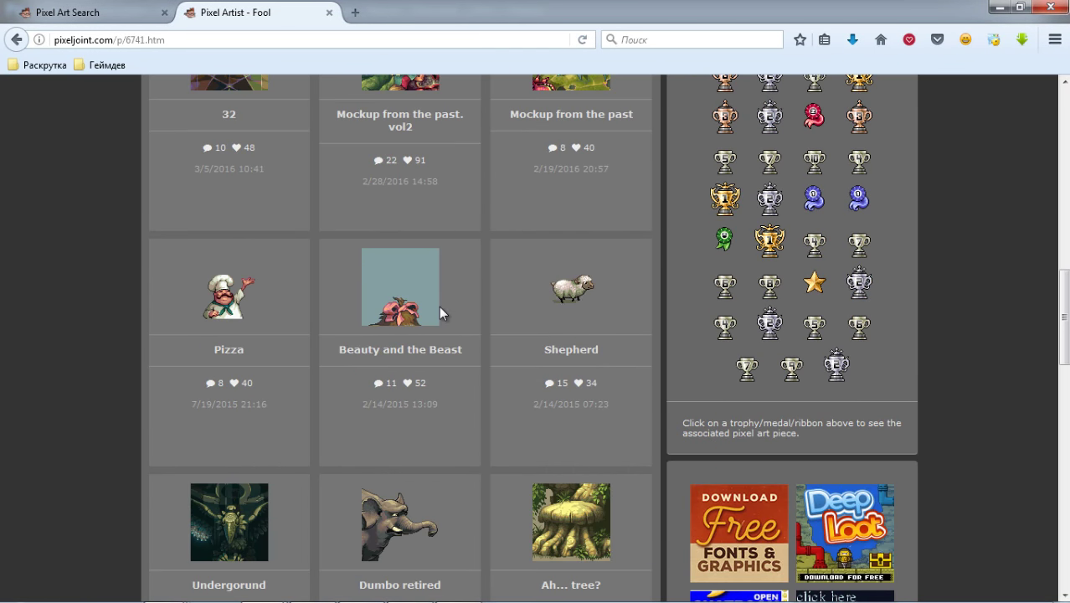
{"action": "scroll", "coordinate": [439, 306], "scroll_direction": "down", "scroll_amount": 2}
{"action": "scroll", "coordinate": [439, 305], "scroll_direction": "down", "scroll_amount": 2}
{"action": "scroll", "coordinate": [444, 326], "scroll_direction": "down", "scroll_amount": 2}
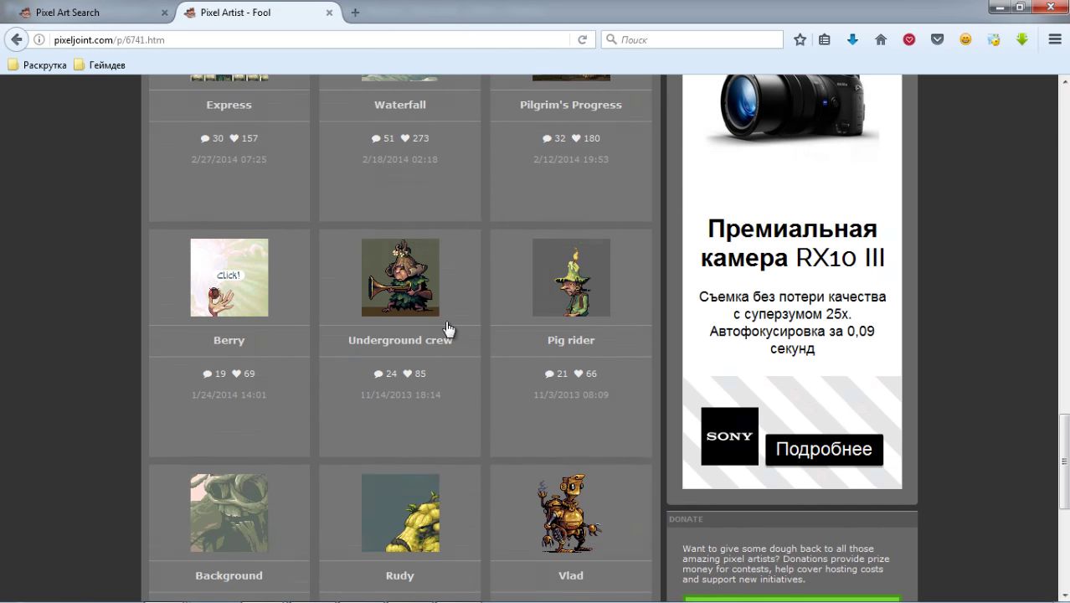
{"action": "left_click", "coordinate": [566, 507]}
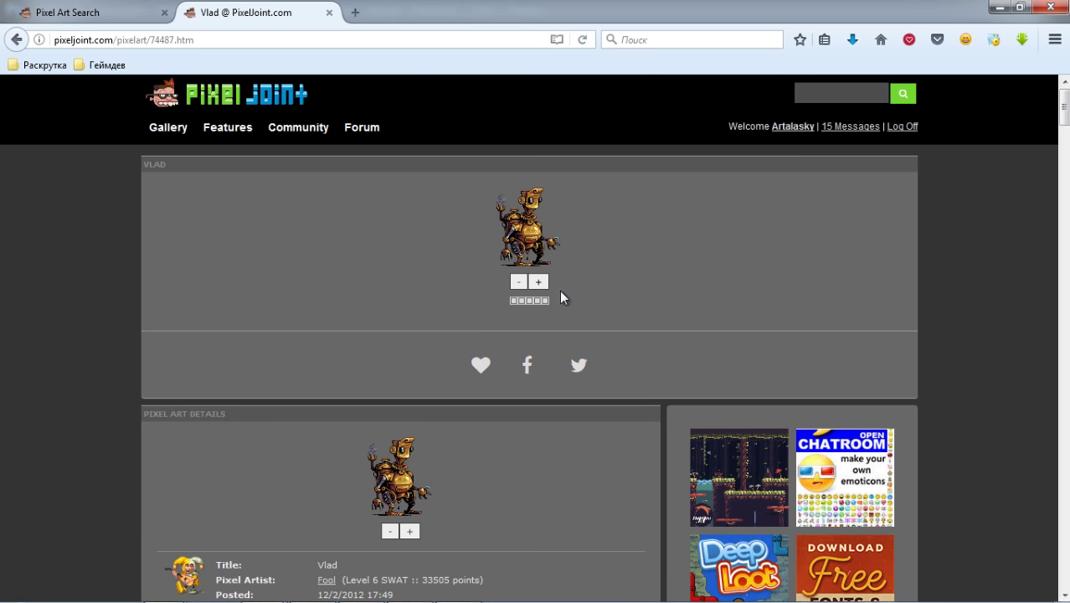
Zoom the Vlad sprite in twice, then back out to its original size
{"action": "left_click", "coordinate": [538, 282]}
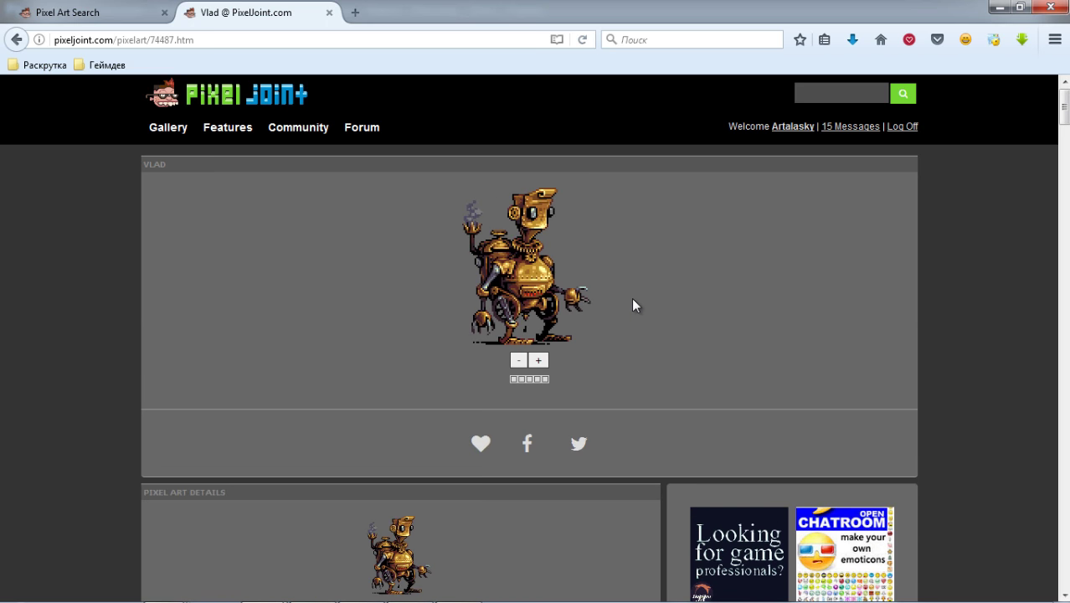
{"action": "left_click", "coordinate": [537, 361]}
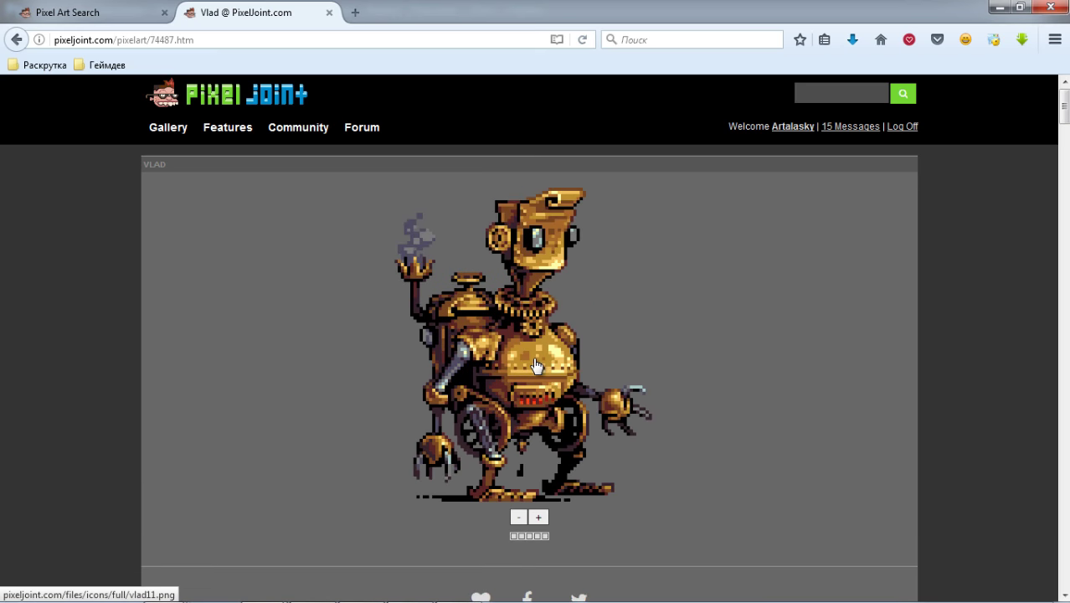
{"action": "left_click", "coordinate": [516, 524]}
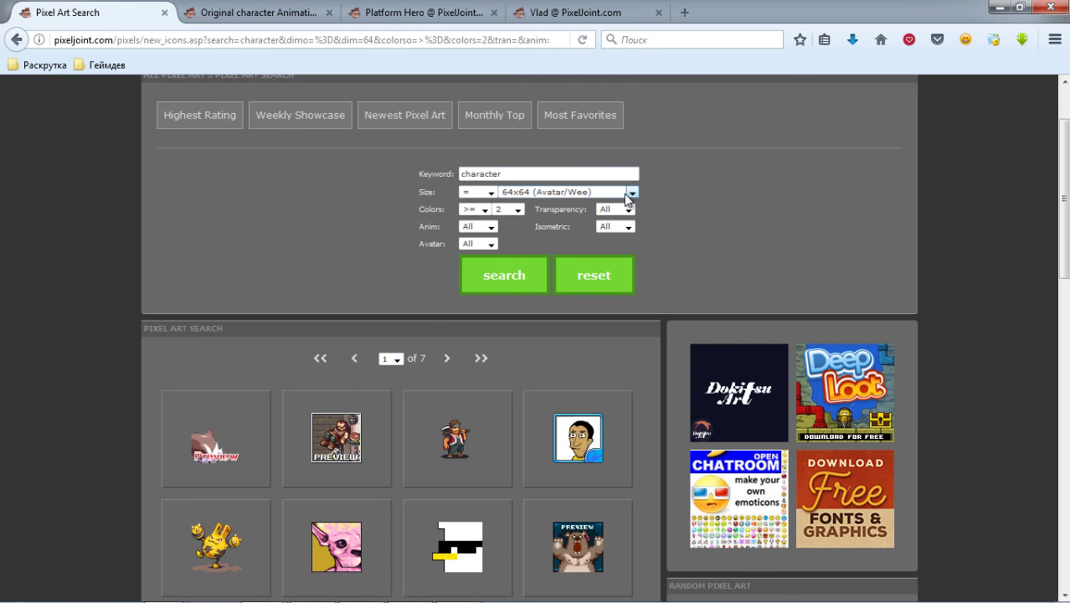
View the Original character Animation page, then bring up Photoshop's 160 × 160 px Image Size
{"action": "scroll", "coordinate": [425, 214], "scroll_direction": "down", "scroll_amount": 4}
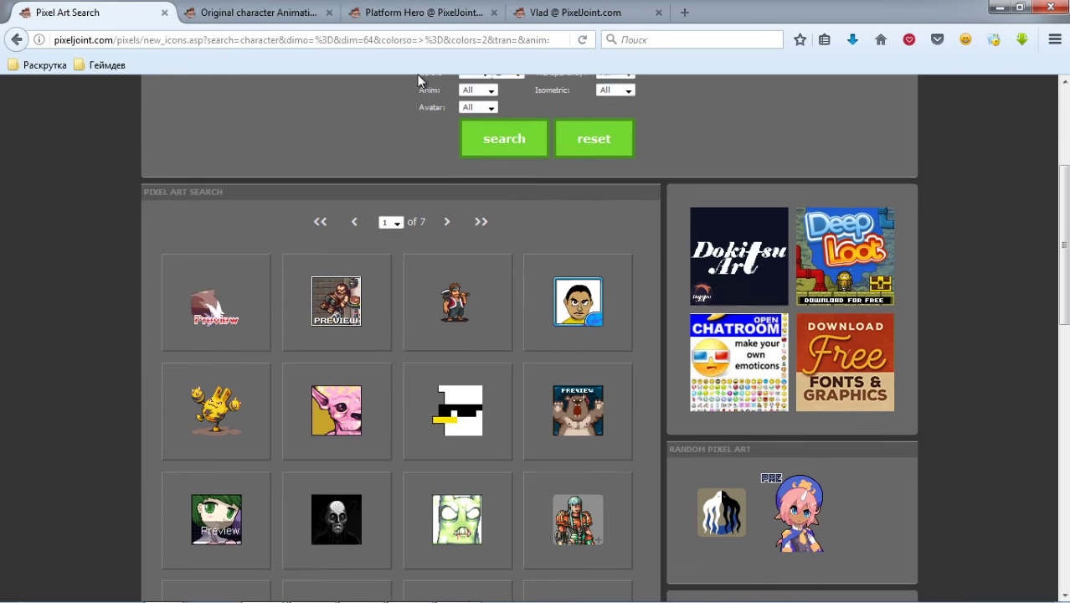
{"action": "scroll", "coordinate": [426, 215], "scroll_direction": "down", "scroll_amount": 5}
{"action": "scroll", "coordinate": [406, 239], "scroll_direction": "up", "scroll_amount": 5}
{"action": "left_click", "coordinate": [258, 11]}
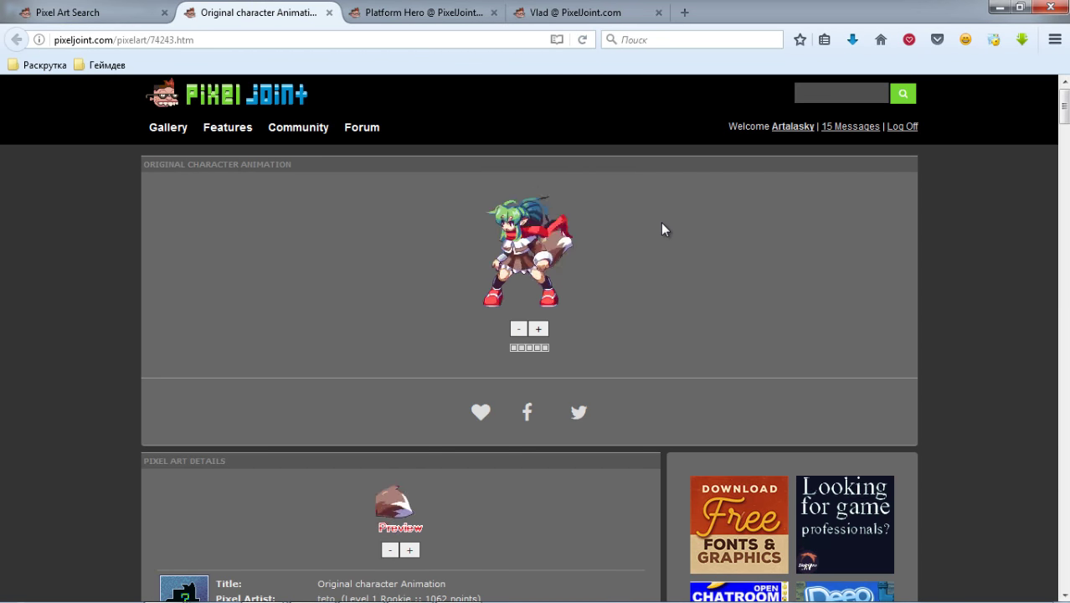
{"action": "key", "text": "alt+Tab"}
{"action": "key", "text": "alt+Tab"}
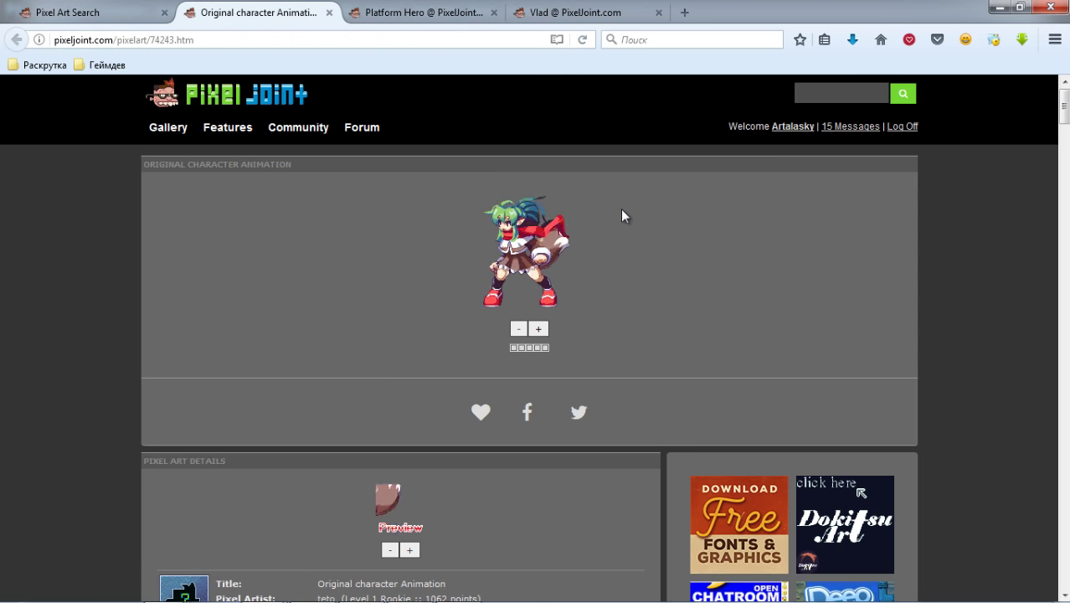
{"action": "key", "text": "alt+Tab"}
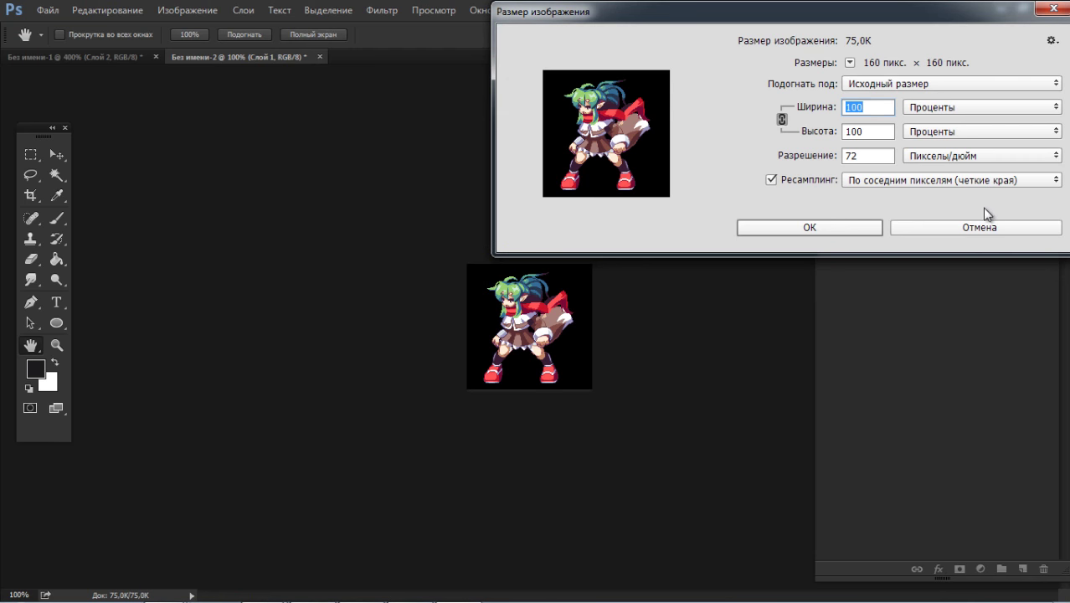
Close Image Size unchanged, zoom the sprite to about 300%, and return to Firefox
{"action": "left_click", "coordinate": [967, 228]}
{"action": "left_click", "coordinate": [610, 288], "text": "ctrl"}
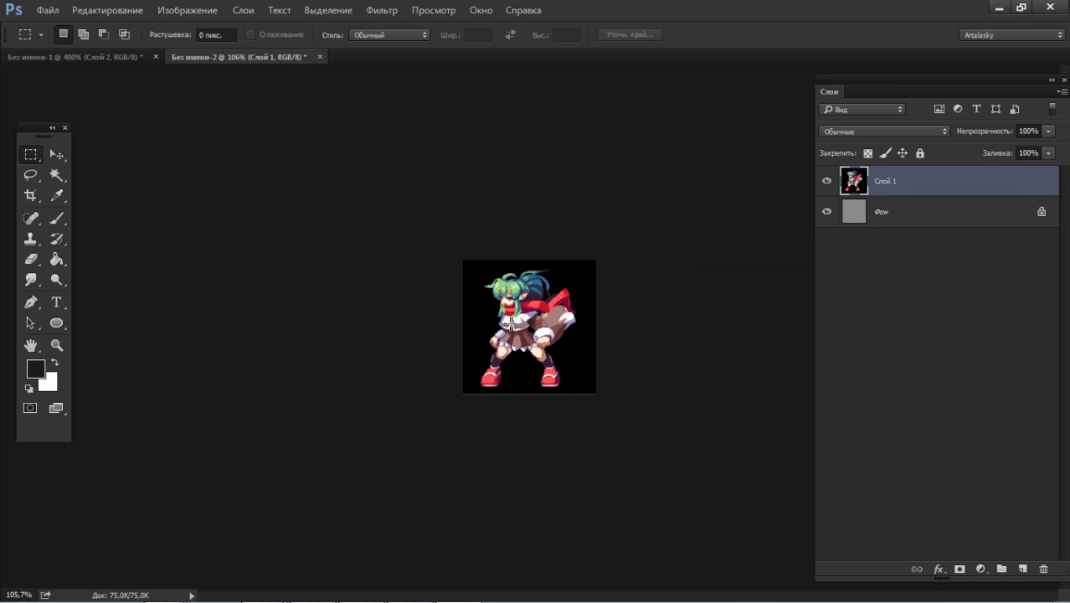
{"action": "left_click_drag", "start_coordinate": [598, 312], "coordinate": [655, 292]}
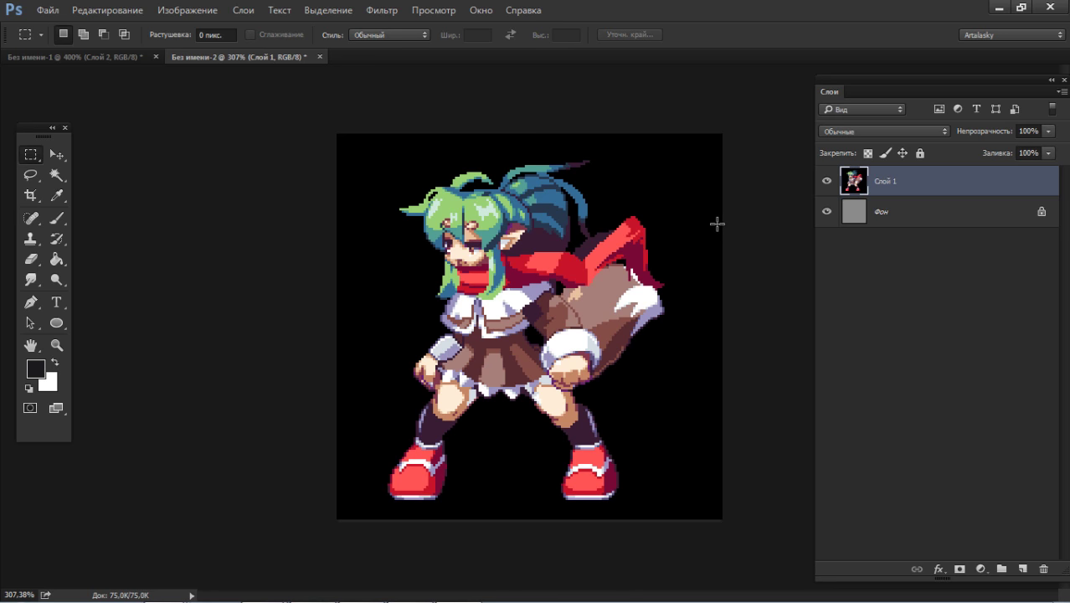
{"action": "key", "text": "alt+Tab"}
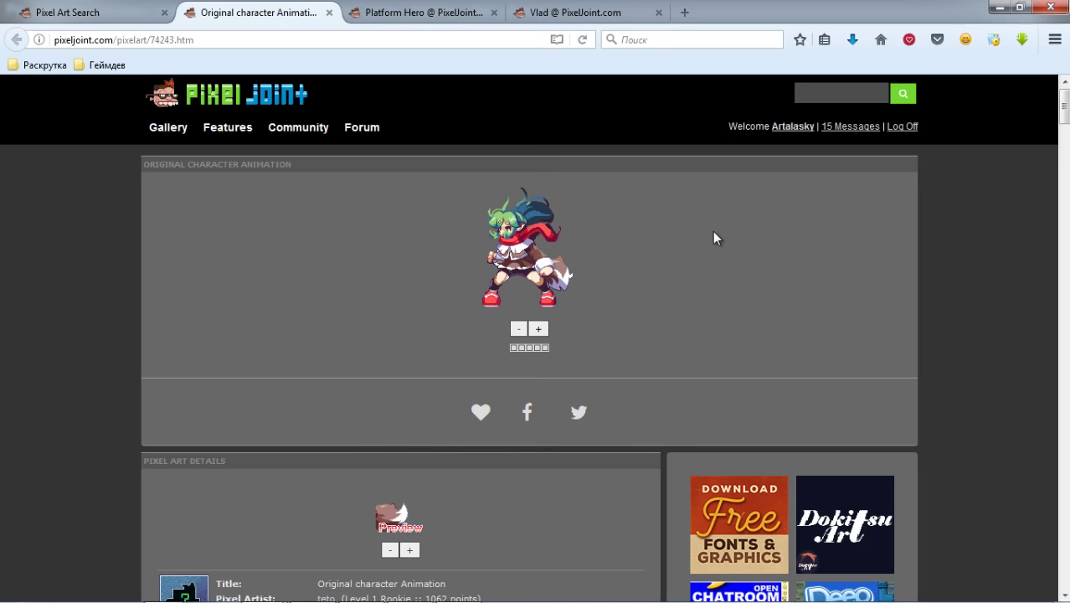
Close the Original character Animation tab and enlarge the Platform Hero sprite to 4x
{"action": "key", "text": "ctrl+w"}
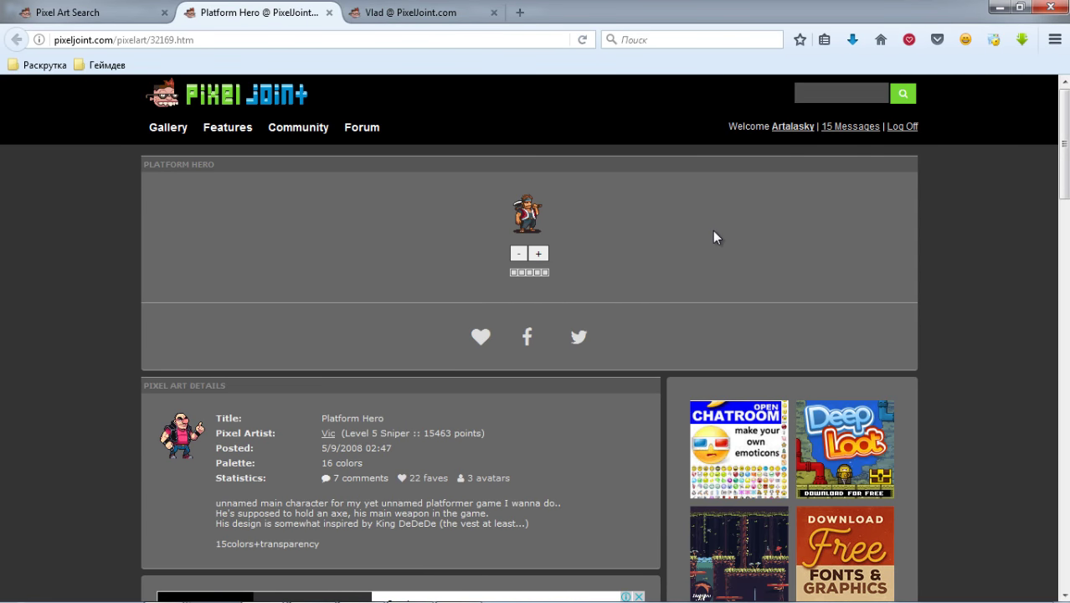
{"action": "left_click", "coordinate": [539, 253]}
{"action": "left_click", "coordinate": [538, 303]}
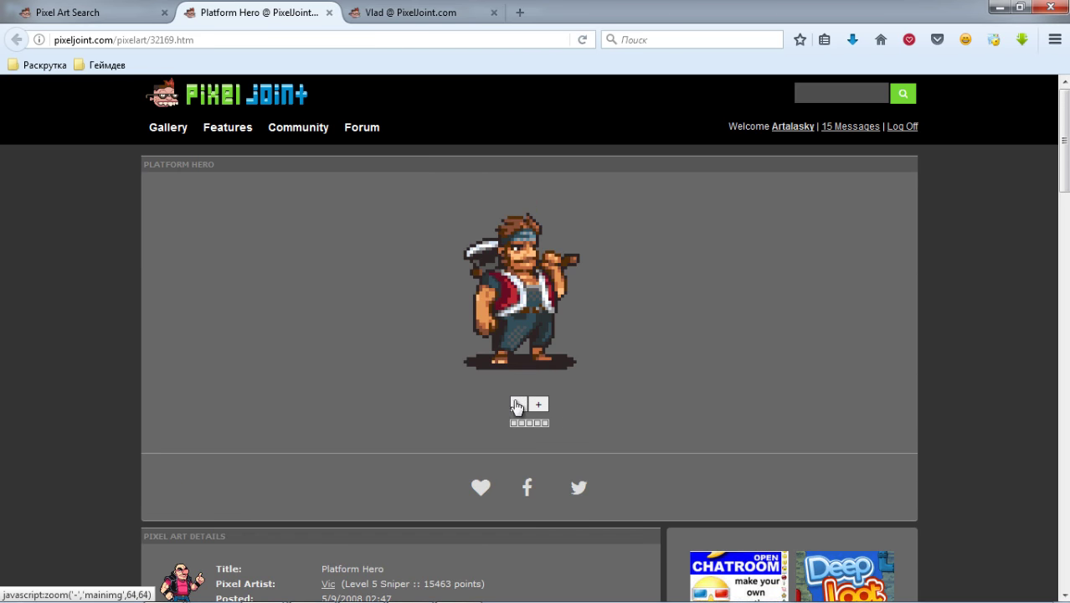
Shrink Platform Hero back to its original size and return to the Vlad page
{"action": "left_click", "coordinate": [516, 405]}
{"action": "left_click", "coordinate": [517, 303]}
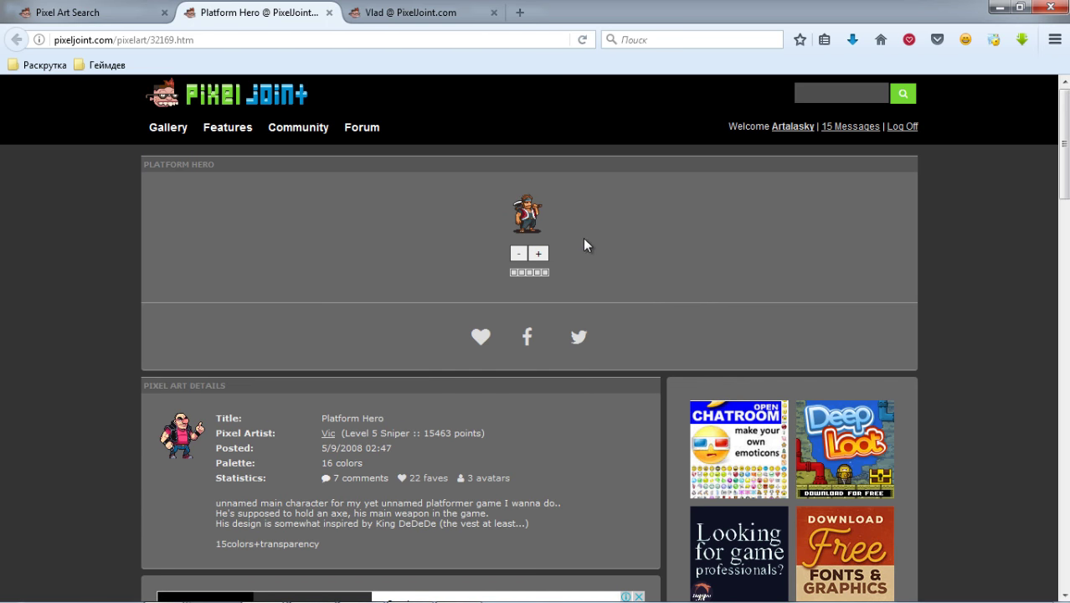
{"action": "key", "text": "ctrl+Tab"}
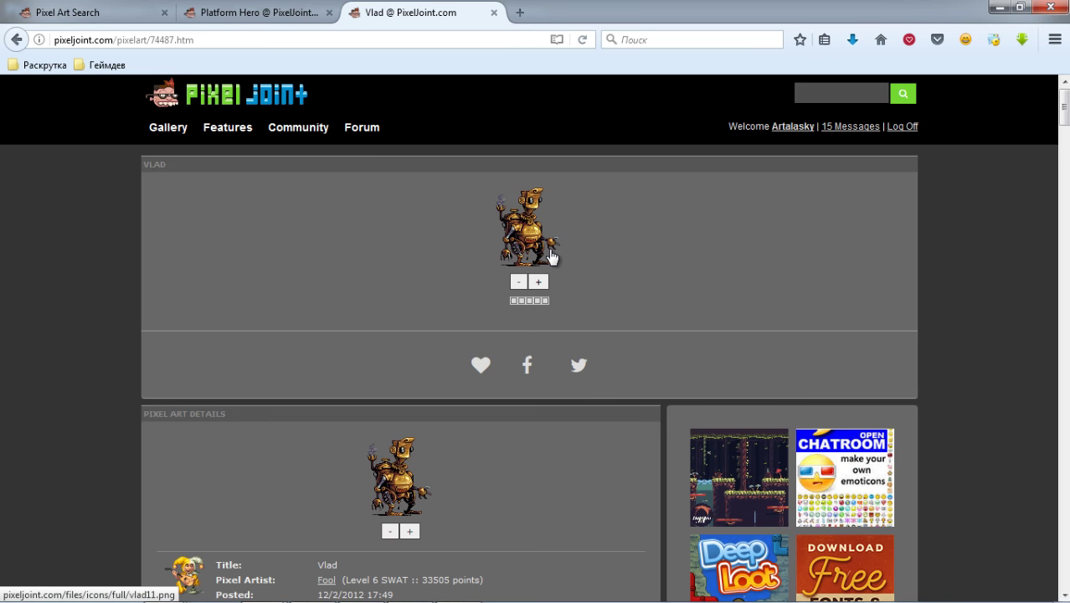
Search the character pixel art limited to 10x10 sprites, which returns nothing
{"action": "key", "text": "ctrl+Tab"}
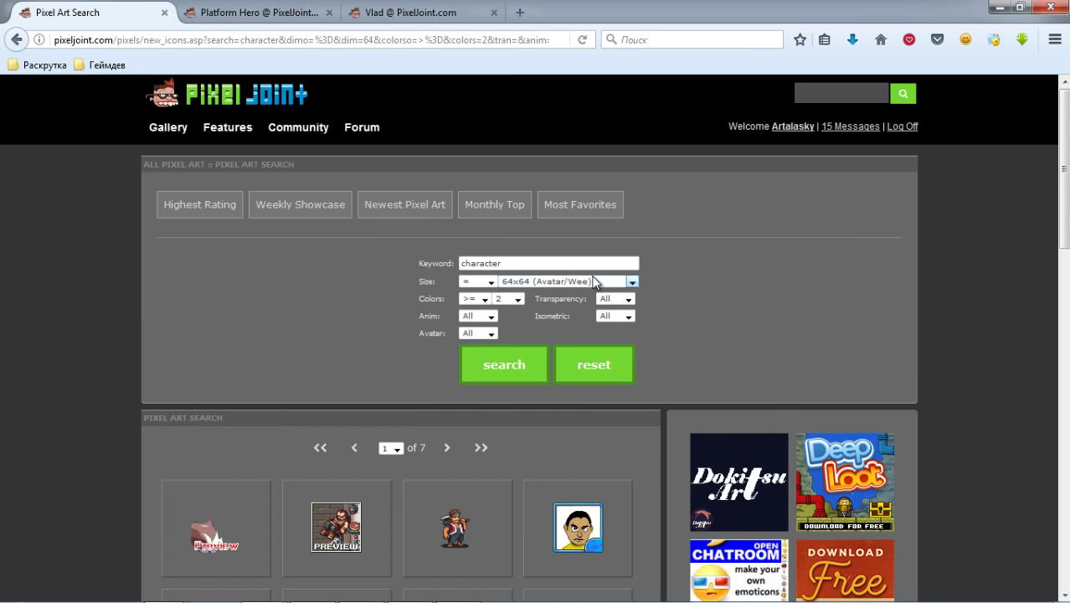
{"action": "left_click", "coordinate": [603, 285]}
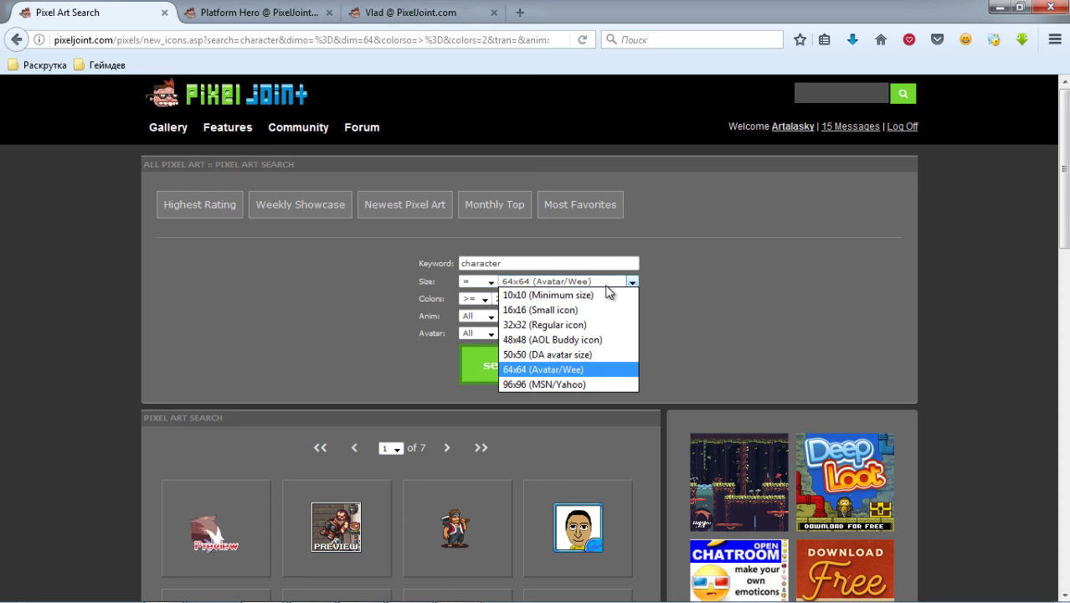
{"action": "left_click", "coordinate": [590, 296]}
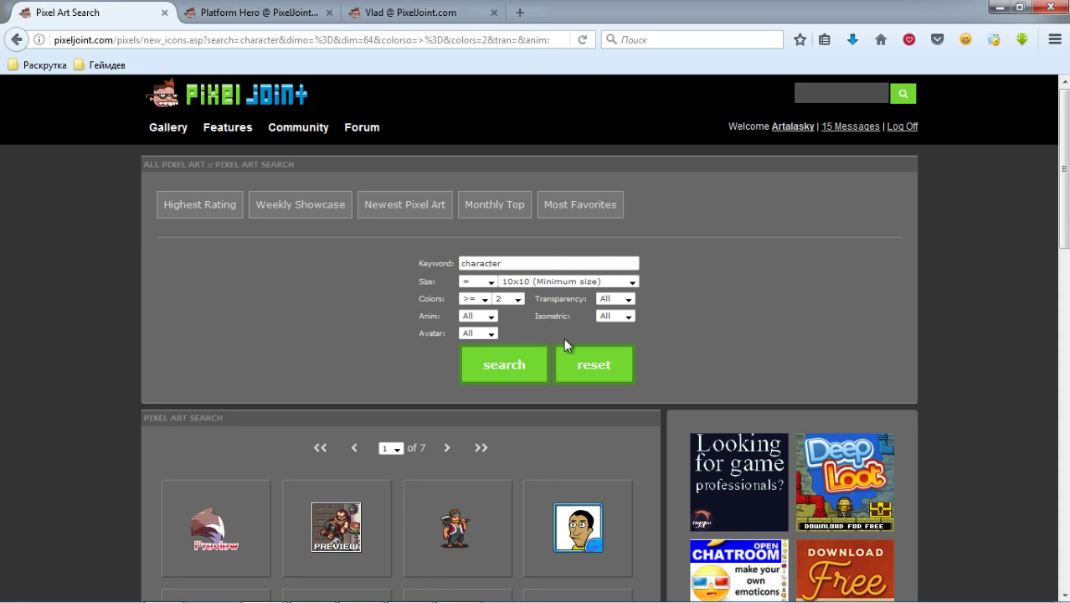
{"action": "left_click", "coordinate": [525, 364]}
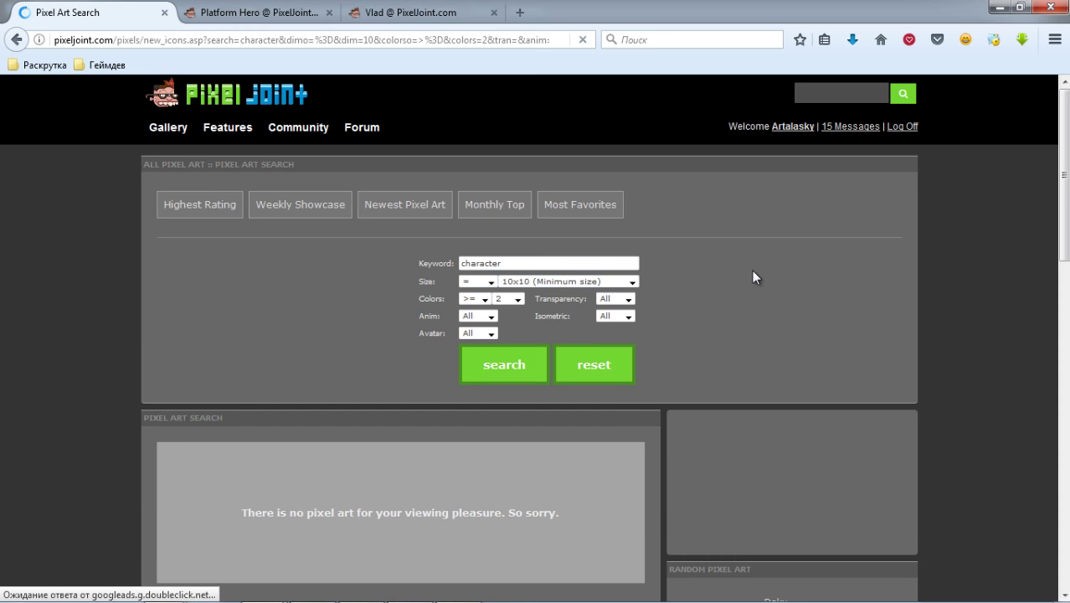
{"action": "scroll", "coordinate": [670, 268], "scroll_direction": "down", "scroll_amount": 2}
{"action": "scroll", "coordinate": [586, 235], "scroll_direction": "up", "scroll_amount": 2}
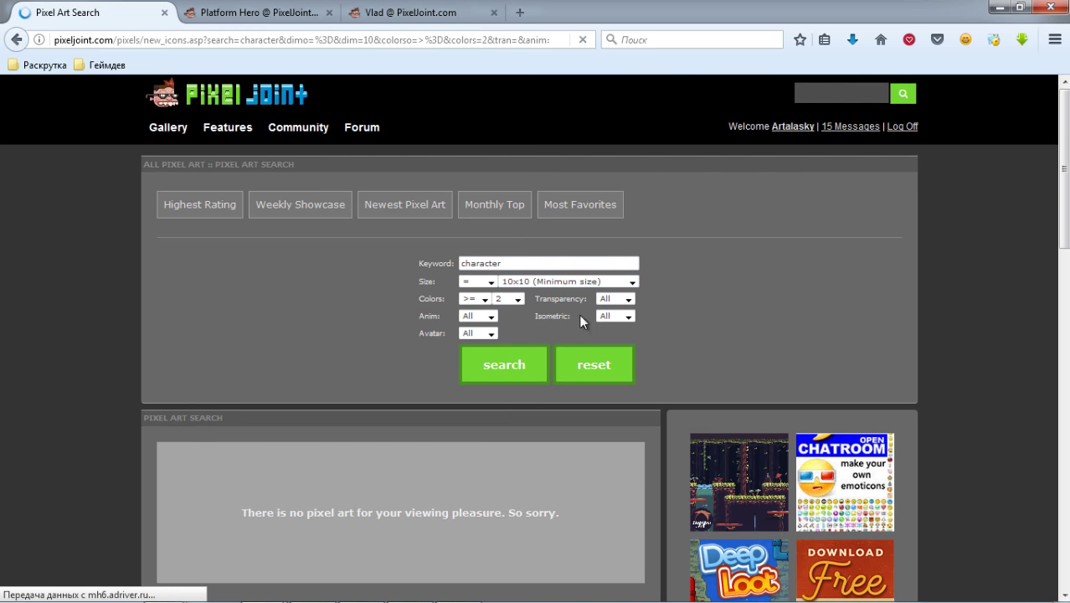
Change the search size to 16x16 (Small icon) and browse the results
{"action": "left_click", "coordinate": [584, 283]}
{"action": "left_click", "coordinate": [605, 314]}
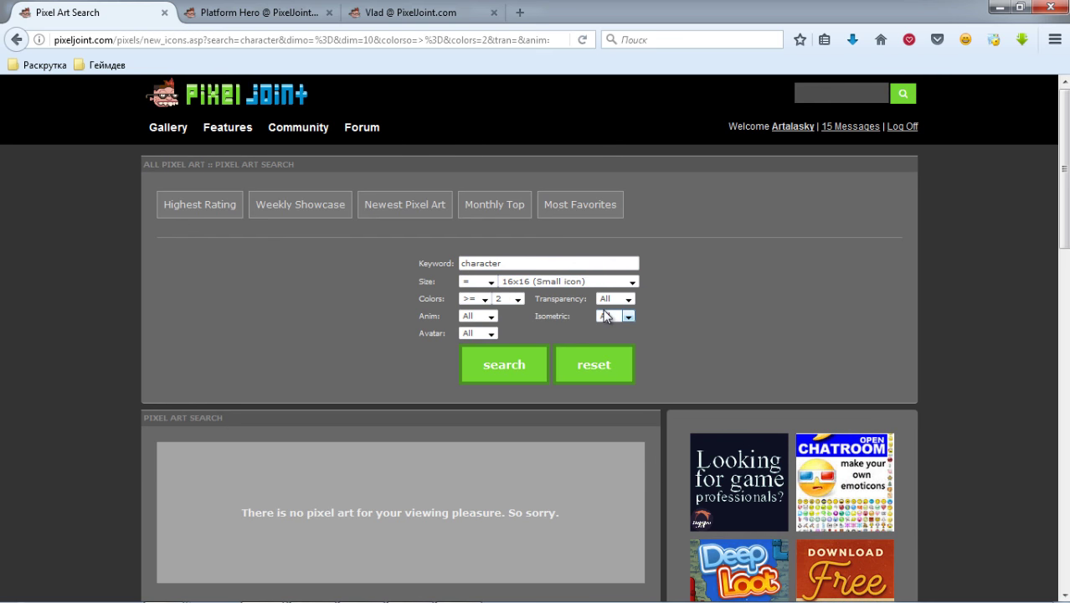
{"action": "scroll", "coordinate": [586, 315], "scroll_direction": "down", "scroll_amount": 2}
Open the 16x16 Running Batman sprite in a new tab and switch to the Hero tab
{"action": "scroll", "coordinate": [503, 344], "scroll_direction": "down", "scroll_amount": 1}
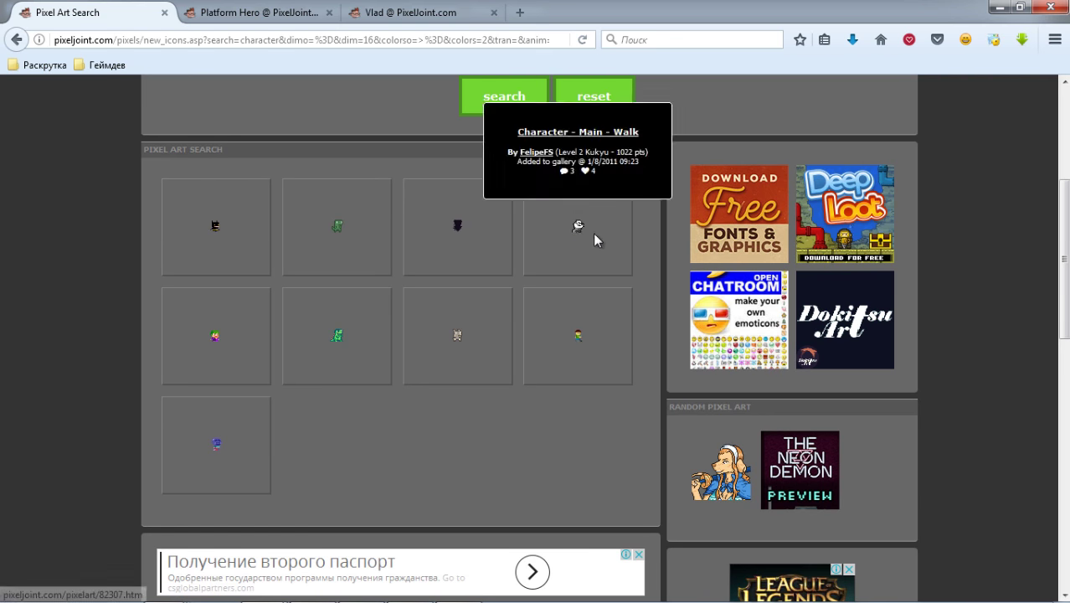
{"action": "right_click", "coordinate": [215, 225]}
{"action": "left_click", "coordinate": [311, 239]}
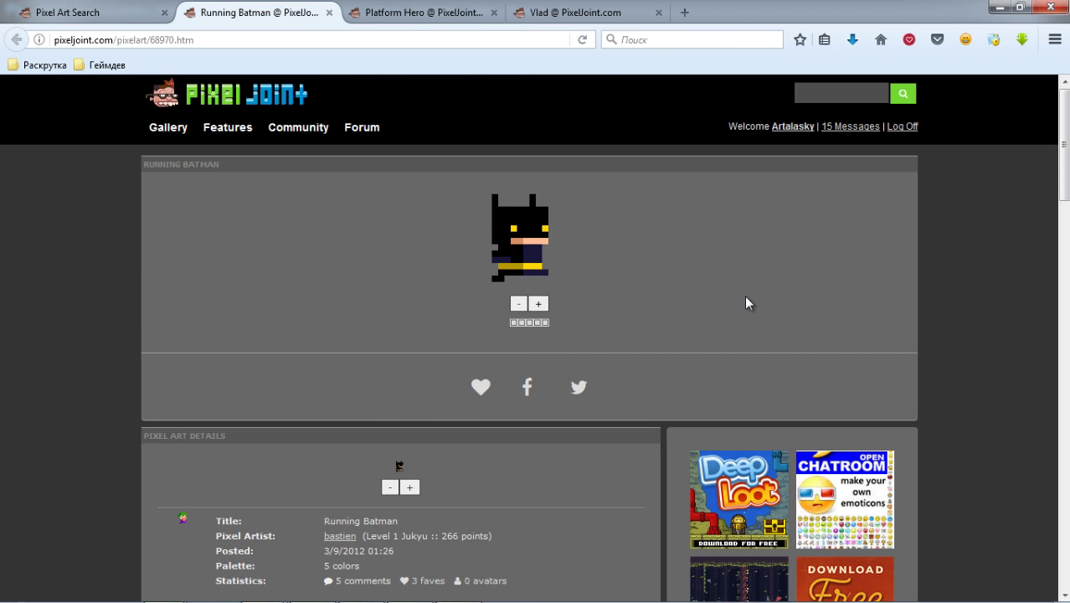
{"action": "key", "text": "ctrl+shift+Tab"}
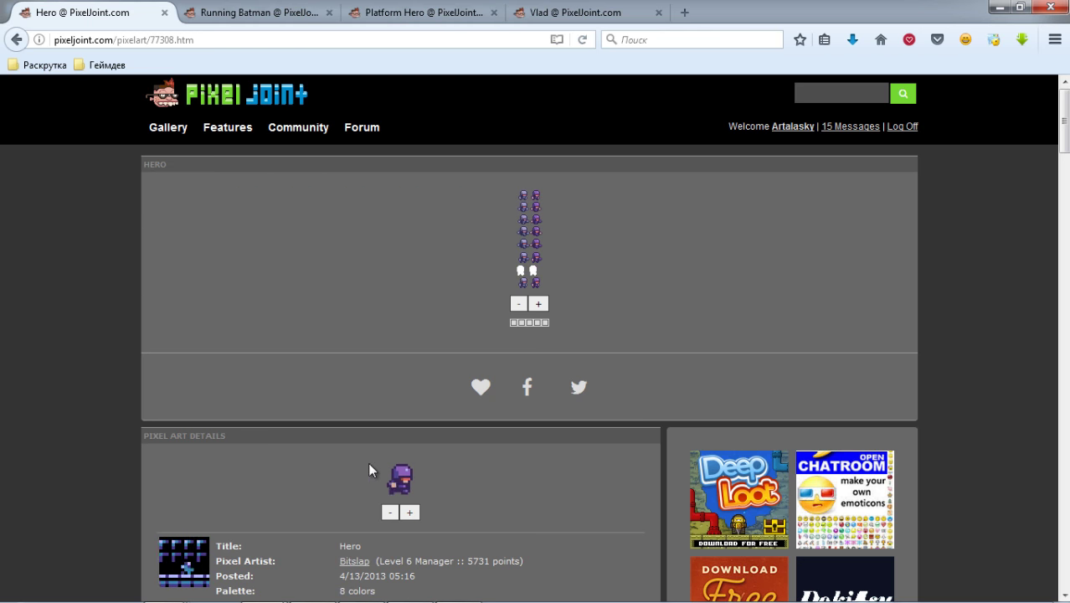
Enlarge the Hero sprite sheet to 2x
{"action": "scroll", "coordinate": [441, 437], "scroll_direction": "down", "scroll_amount": 4}
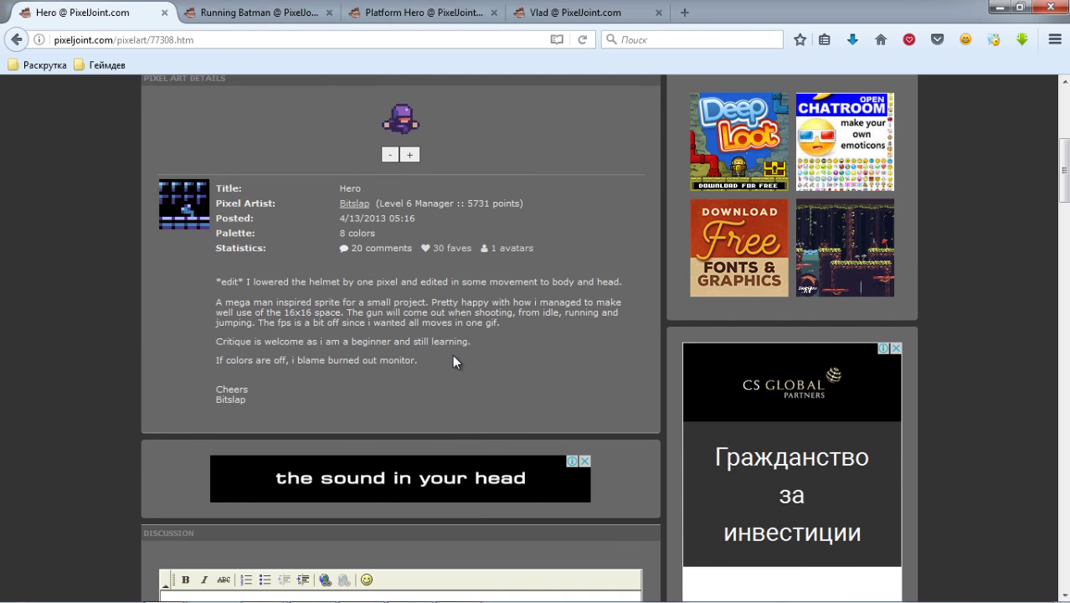
{"action": "scroll", "coordinate": [467, 208], "scroll_direction": "up", "scroll_amount": 1}
{"action": "scroll", "coordinate": [452, 211], "scroll_direction": "up", "scroll_amount": 3}
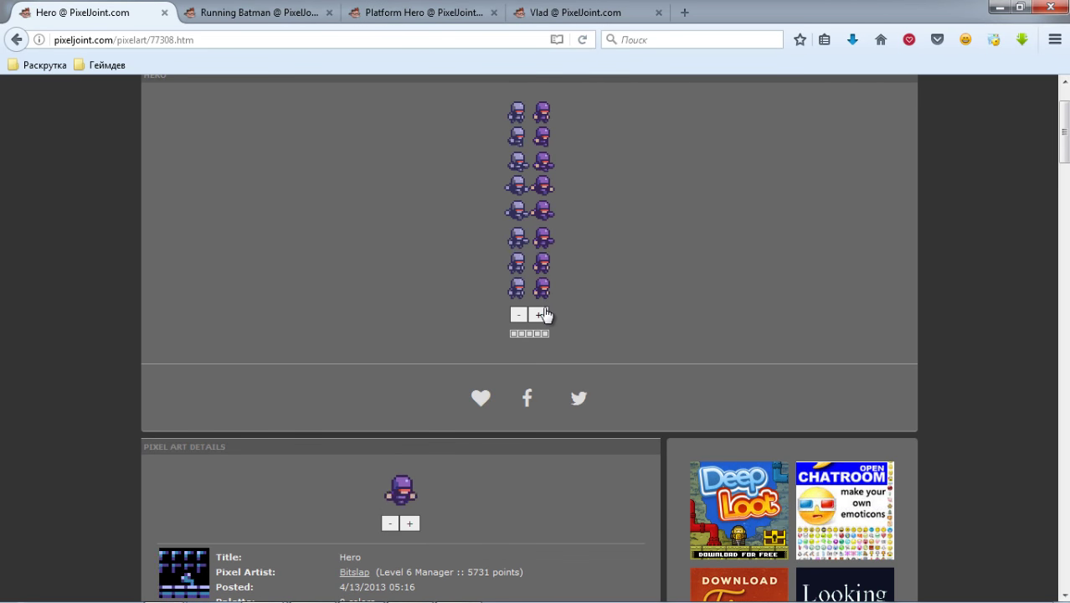
{"action": "left_click", "coordinate": [541, 314]}
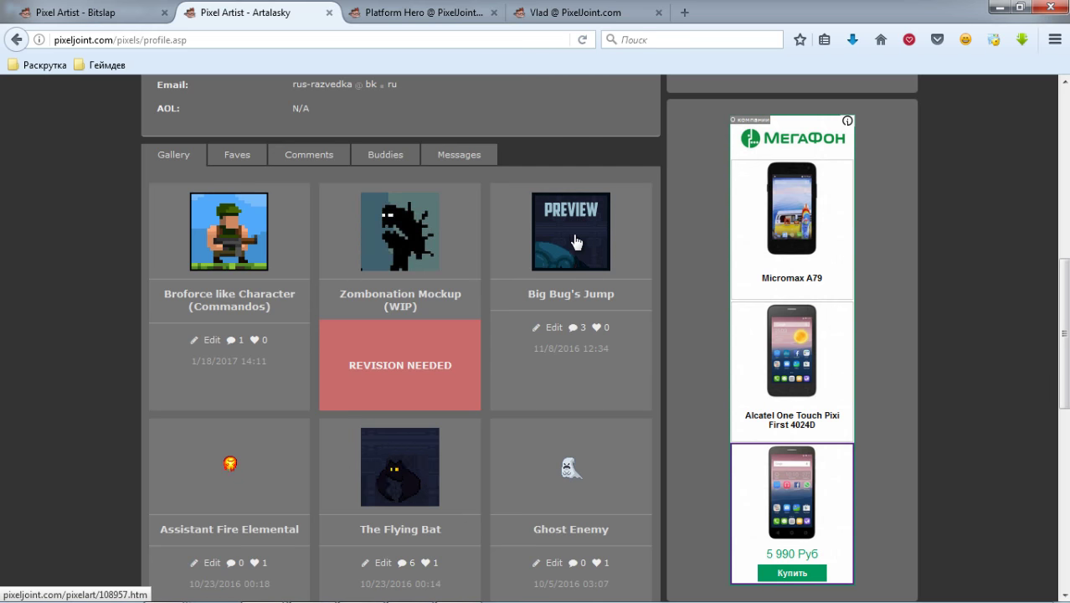
{"action": "scroll", "coordinate": [603, 268], "scroll_direction": "down", "scroll_amount": 3}
{"action": "scroll", "coordinate": [625, 254], "scroll_direction": "down", "scroll_amount": 3}
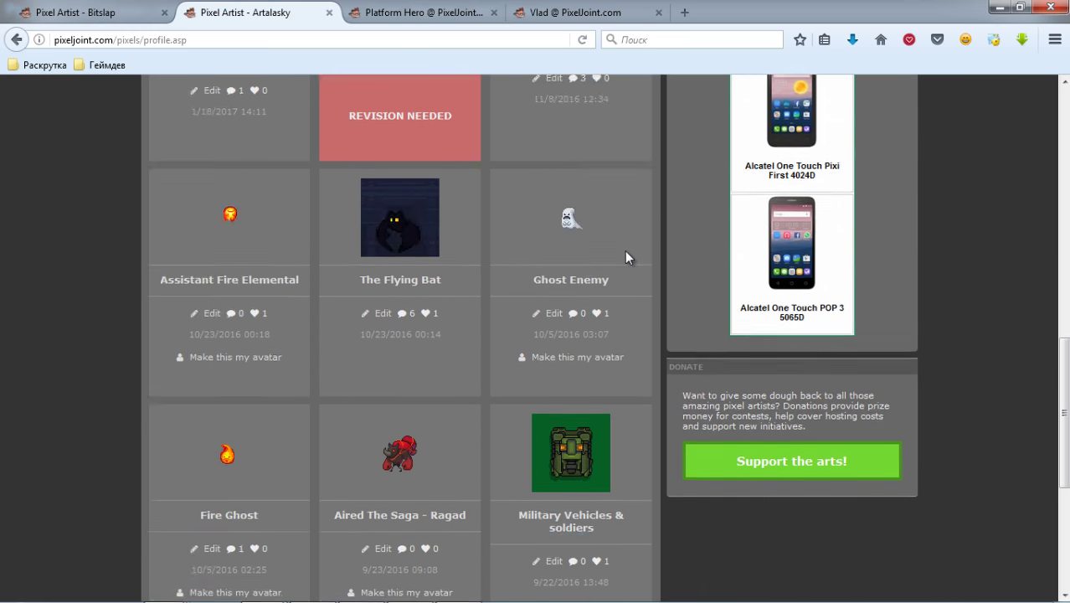
{"action": "scroll", "coordinate": [625, 250], "scroll_direction": "down", "scroll_amount": 3}
{"action": "scroll", "coordinate": [624, 248], "scroll_direction": "up", "scroll_amount": 3}
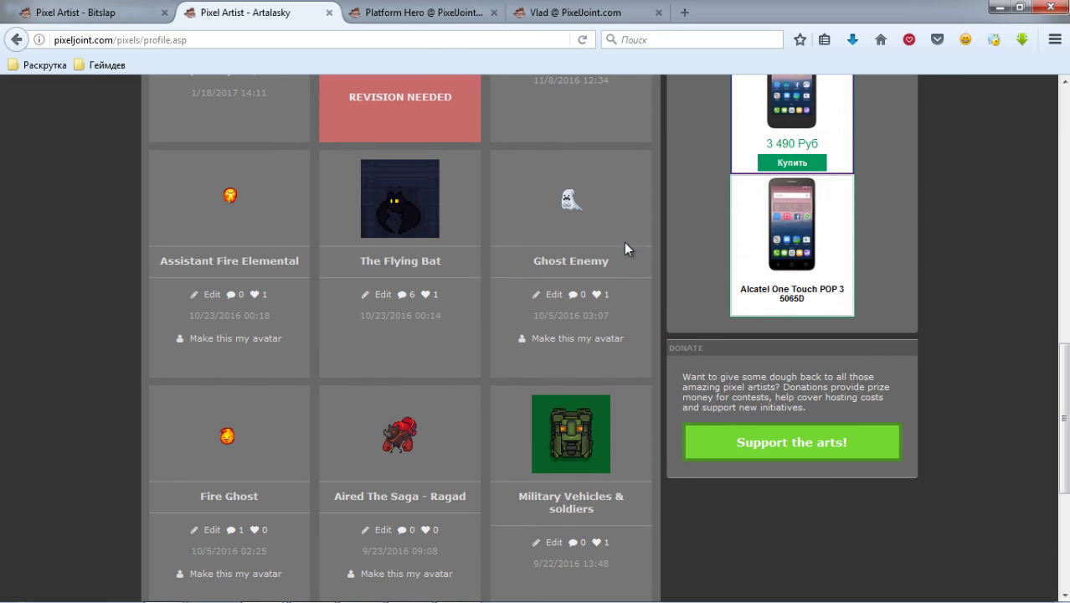
{"action": "scroll", "coordinate": [621, 241], "scroll_direction": "up", "scroll_amount": 1}
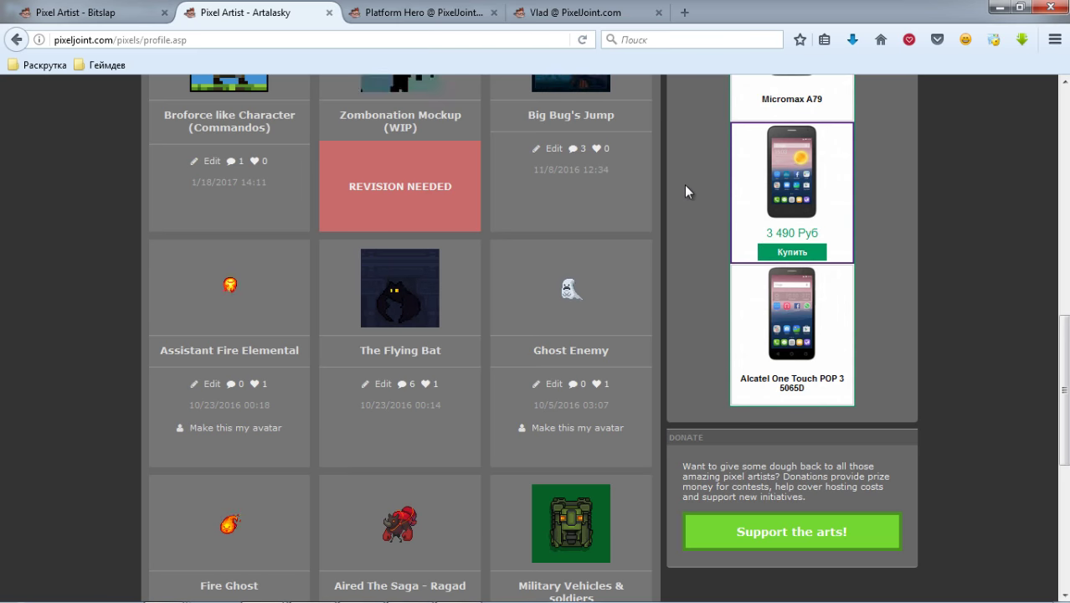
{"action": "scroll", "coordinate": [662, 199], "scroll_direction": "up", "scroll_amount": 2}
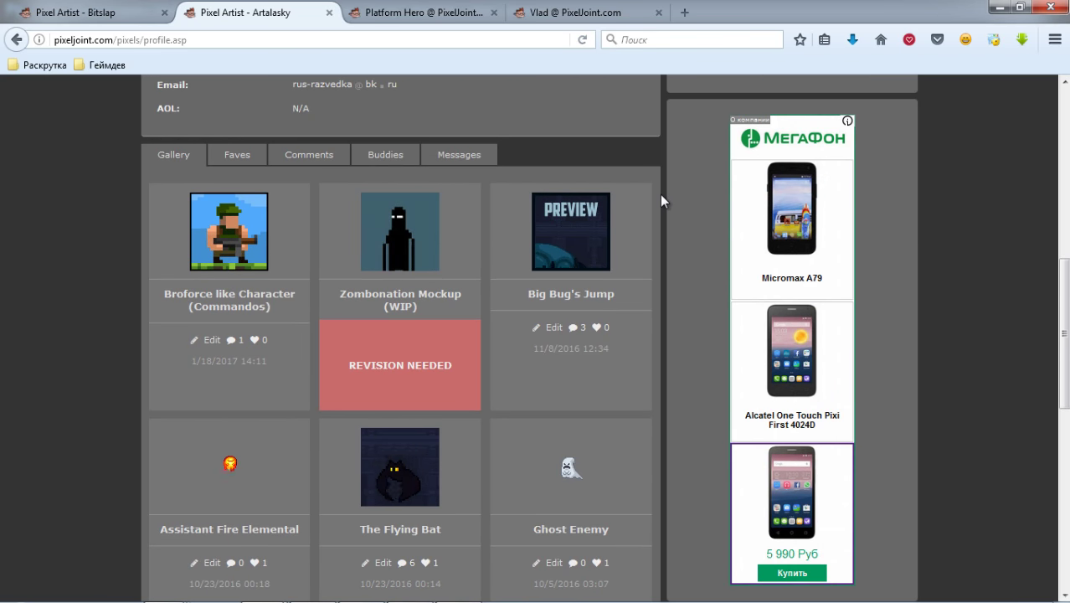